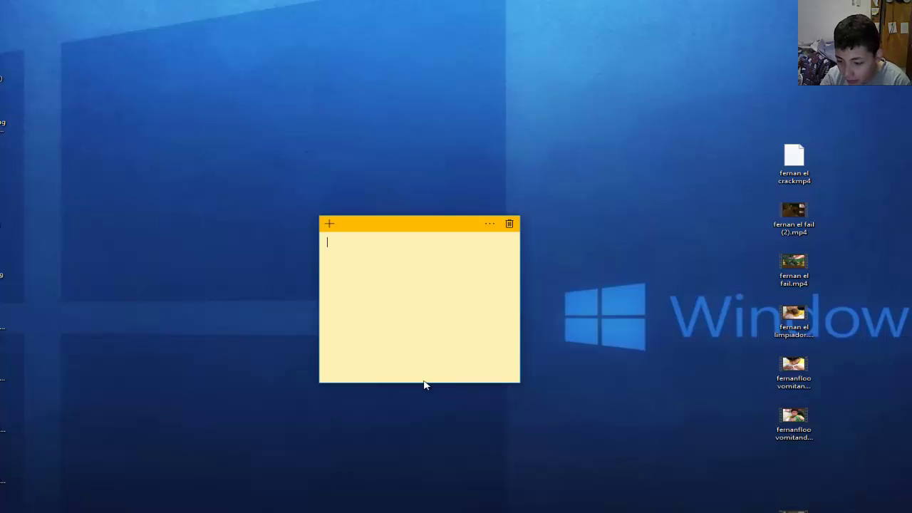
pyautogui.write('fer')
pyautogui.press('BackSpace')
pyautogui.press('BackSpace')
pyautogui.press('BackSpace')
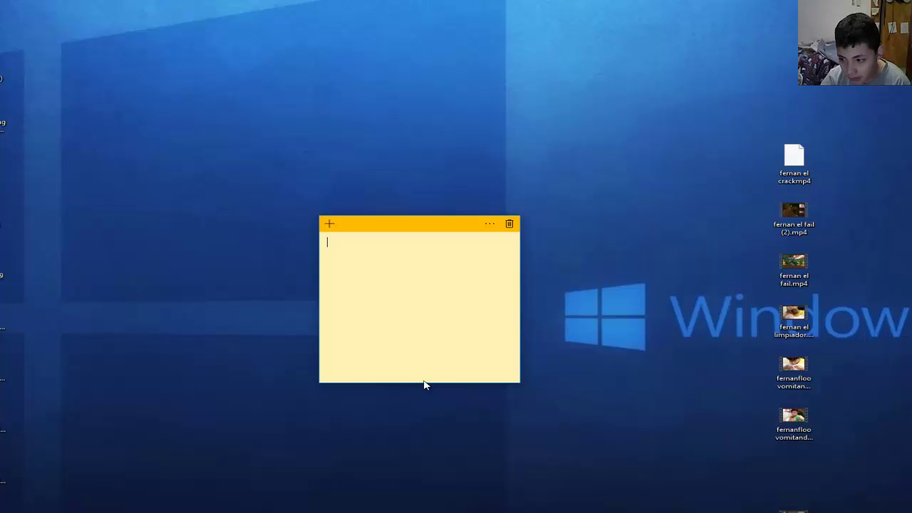
# Write the YouTuber's nickname followed by "eres mi mejor amigo" in the empty note.
pyautogui.write('snivyd')
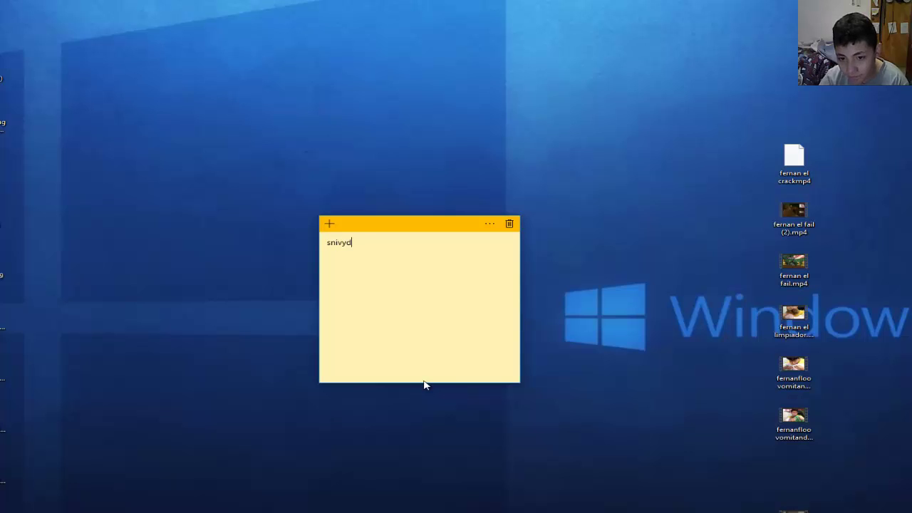
pyautogui.write('ito eres mi ')
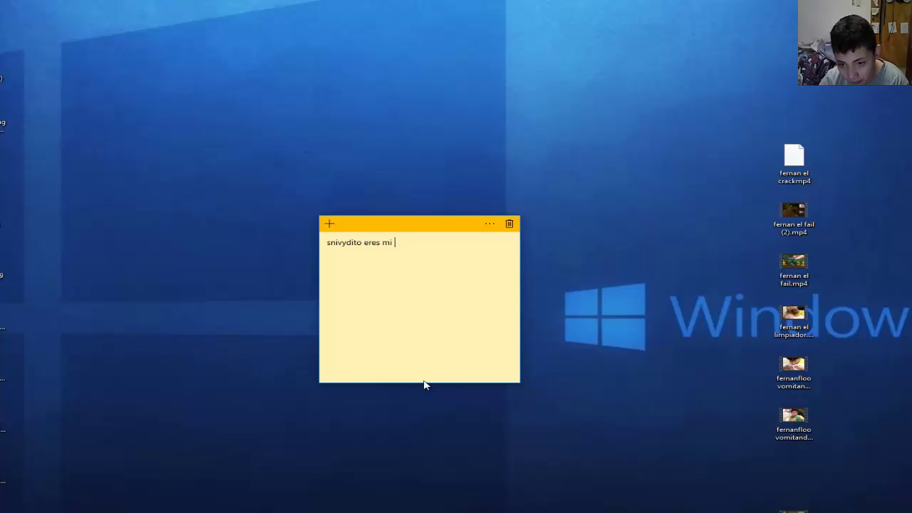
pyautogui.write('mejor amigo')
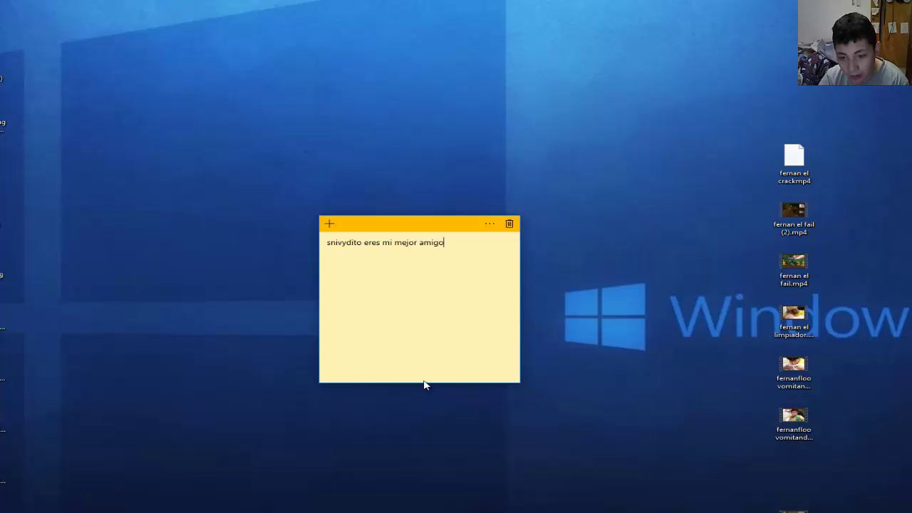
# Replace the note's text with the YouTuber's nickname followed by "haces muy bueno el video".
pyautogui.press('BackSpace')
pyautogui.press('BackSpace')
pyautogui.press('BackSpace')
pyautogui.press('BackSpace')
pyautogui.press('BackSpace')
pyautogui.press('BackSpace')
pyautogui.press('BackSpace')
pyautogui.press('BackSpace')
pyautogui.press('BackSpace')
pyautogui.press('BackSpace')
pyautogui.press('BackSpace')
pyautogui.press('BackSpace')
pyautogui.press('BackSpace')
pyautogui.press('BackSpace')
pyautogui.press('BackSpace')
pyautogui.press('BackSpace')
pyautogui.press('BackSpace')
pyautogui.press('BackSpace')
pyautogui.press('BackSpace')
pyautogui.press('BackSpace')
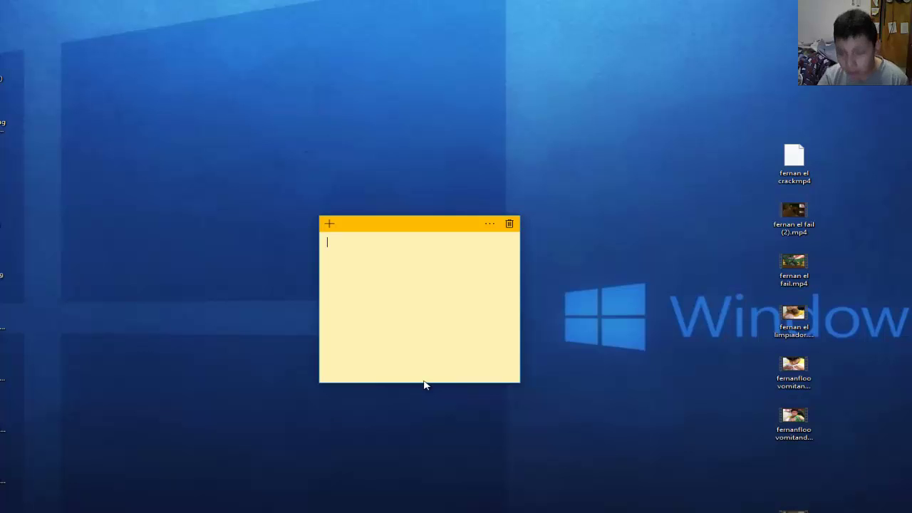
pyautogui.write('sni')
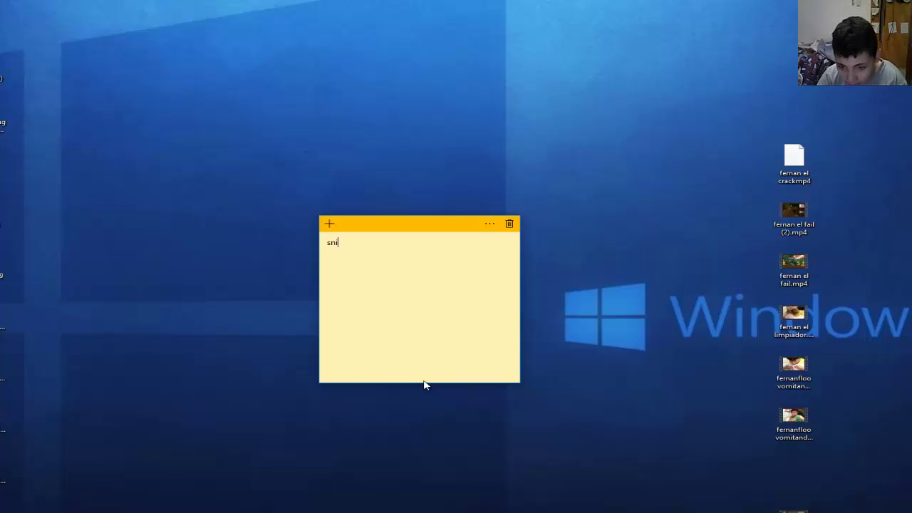
pyautogui.write('vydito hacers')
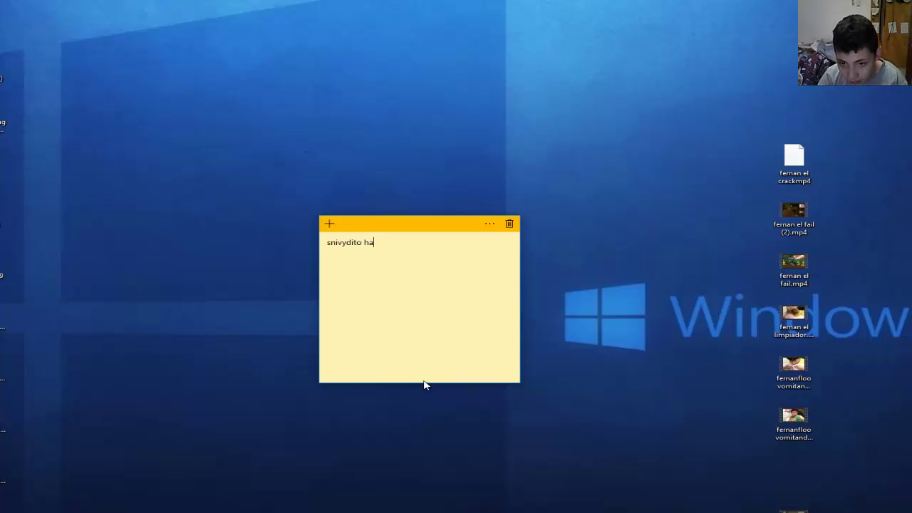
pyautogui.press('BackSpace')
pyautogui.press('BackSpace')
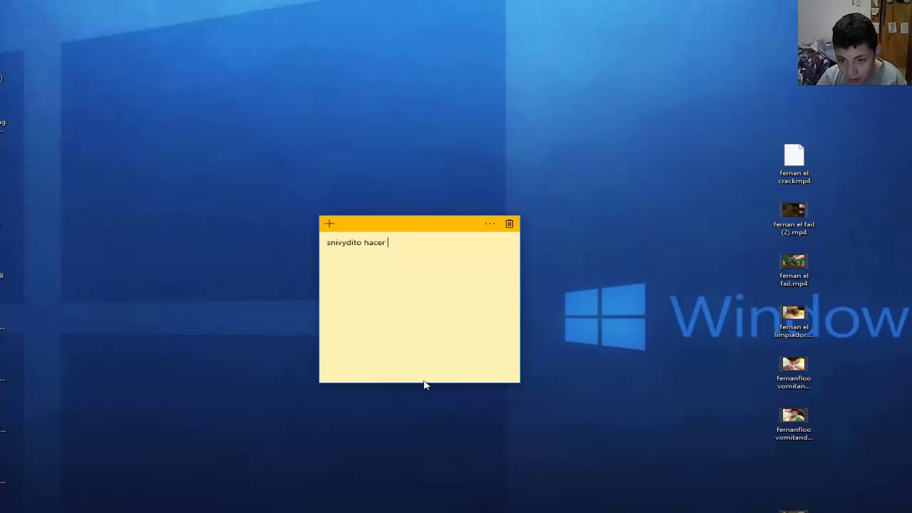
pyautogui.write('muy bueno ')
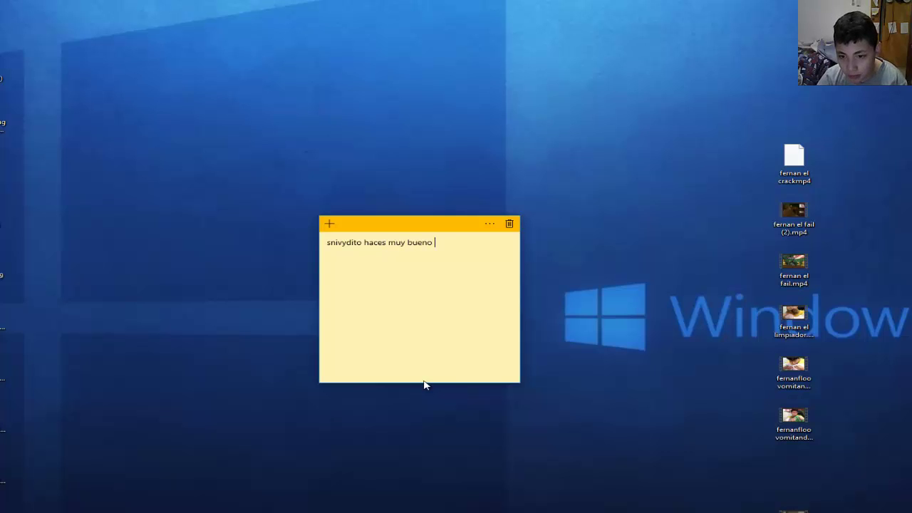
pyautogui.write('el video')
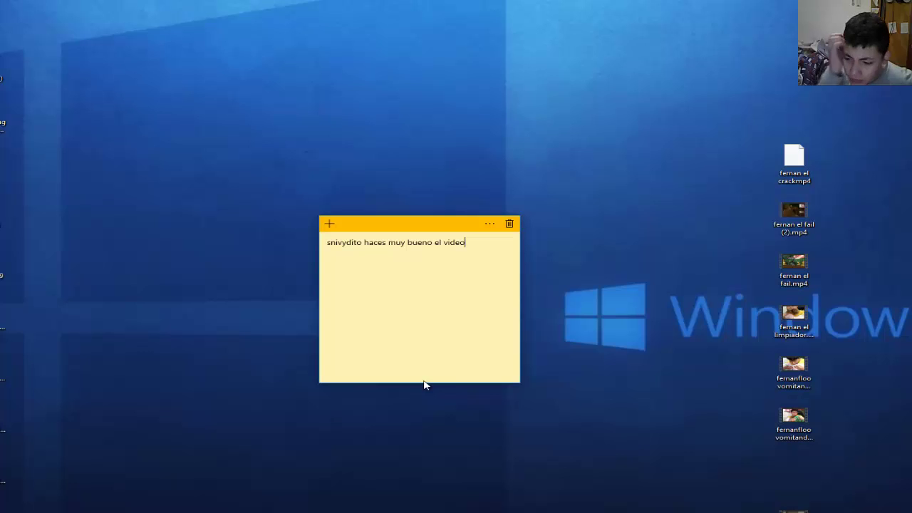
# Replace the note's text with the YouTuber's nickname followed by "tu eres el mejor".
pyautogui.press('BackSpace')
pyautogui.press('BackSpace')
pyautogui.press('BackSpace')
pyautogui.press('BackSpace')
pyautogui.press('BackSpace')
pyautogui.press('BackSpace')
pyautogui.press('BackSpace')
pyautogui.press('BackSpace')
pyautogui.press('BackSpace')
pyautogui.press('BackSpace')
pyautogui.press('BackSpace')
pyautogui.press('BackSpace')
pyautogui.press('BackSpace')
pyautogui.press('BackSpace')
pyautogui.press('BackSpace')
pyautogui.press('BackSpace')
pyautogui.press('BackSpace')
pyautogui.press('BackSpace')
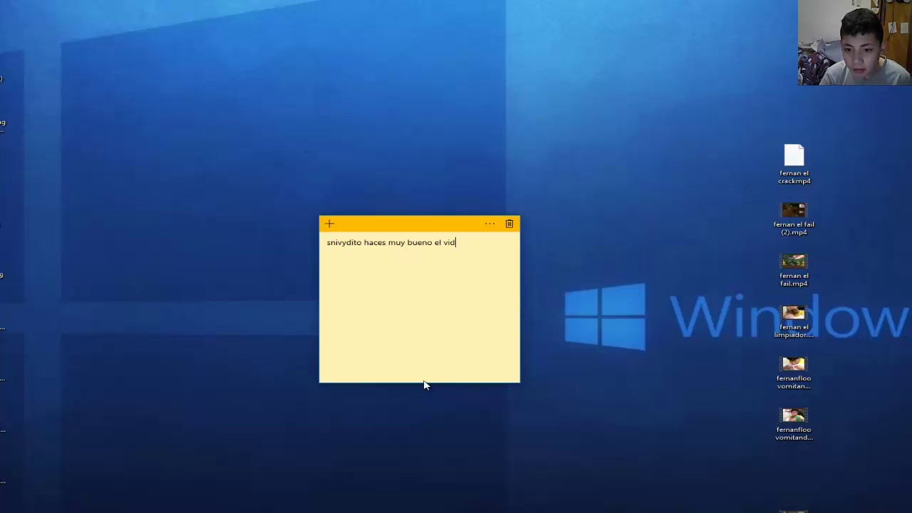
pyautogui.press('BackSpace')
pyautogui.press('BackSpace')
pyautogui.press('BackSpace')
pyautogui.press('BackSpace')
pyautogui.press('BackSpace')
pyautogui.press('BackSpace')
pyautogui.press('BackSpace')
pyautogui.press('BackSpace')
pyautogui.press('BackSpace')
pyautogui.press('BackSpace')
pyautogui.press('BackSpace')
pyautogui.press('BackSpace')
pyautogui.press('BackSpace')
pyautogui.press('BackSpace')
pyautogui.press('BackSpace')
pyautogui.press('BackSpace')
pyautogui.write('snivyd')
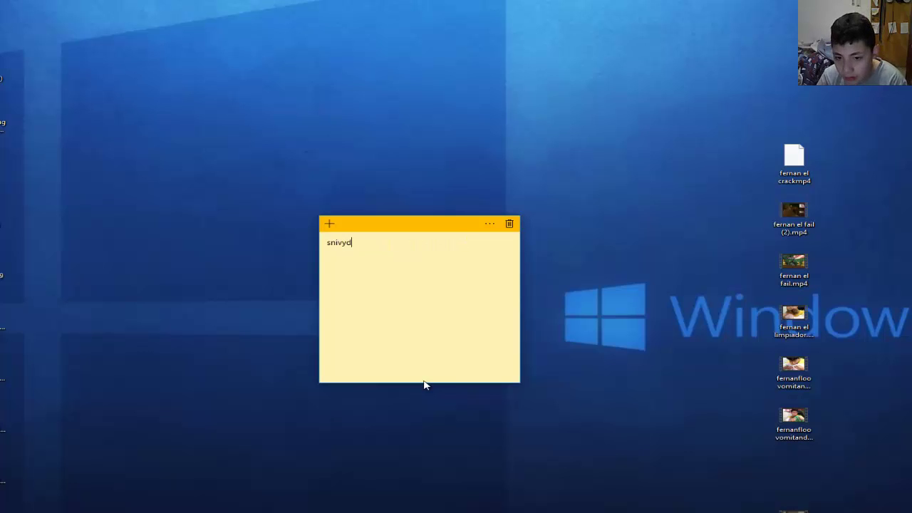
pyautogui.write('ito tu e')
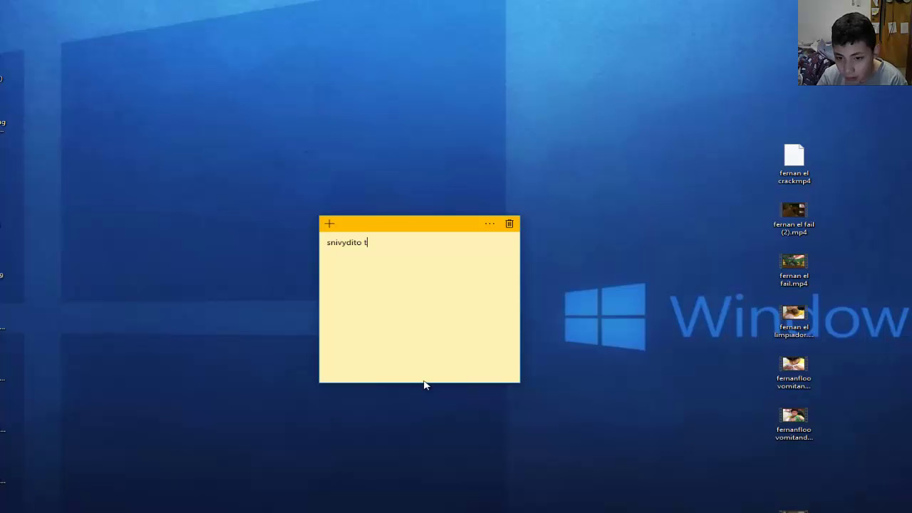
pyautogui.press('BackSpace')
pyautogui.press('BackSpace')
pyautogui.press('BackSpace')
pyautogui.write('u eres e')
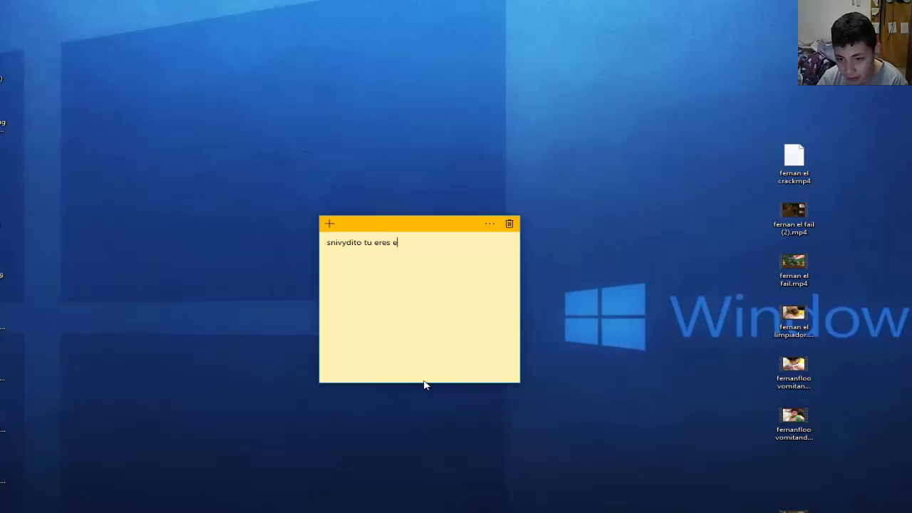
pyautogui.write('l mejor')
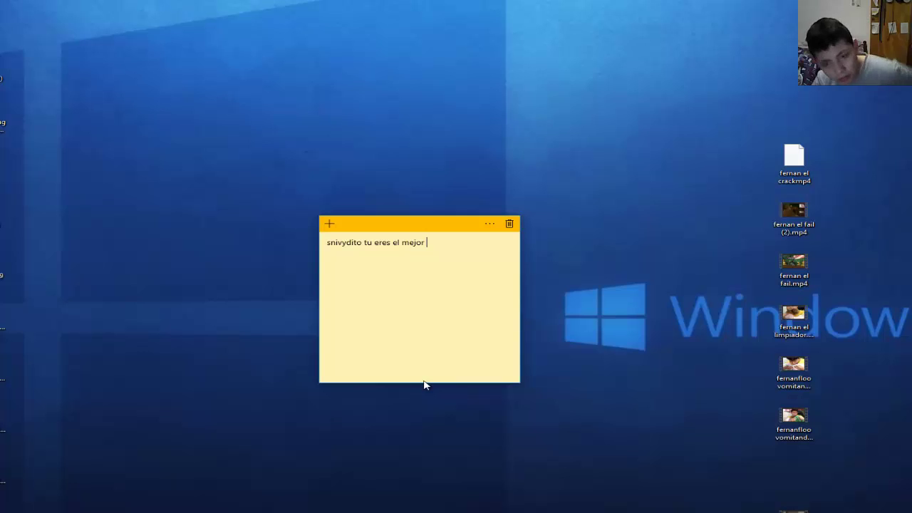
# Replace the note's text with the YouTuber's nickname followed by "te amamos".
pyautogui.press('BackSpace')
pyautogui.press('BackSpace')
pyautogui.press('BackSpace')
pyautogui.press('BackSpace')
pyautogui.press('BackSpace')
pyautogui.press('BackSpace')
pyautogui.press('BackSpace')
pyautogui.press('BackSpace')
pyautogui.press('BackSpace')
pyautogui.press('BackSpace')
pyautogui.press('BackSpace')
pyautogui.press('BackSpace')
pyautogui.press('BackSpace')
pyautogui.press('BackSpace')
pyautogui.press('BackSpace')
pyautogui.press('BackSpace')
pyautogui.press('BackSpace')
pyautogui.press('BackSpace')
pyautogui.press('BackSpace')
pyautogui.press('BackSpace')
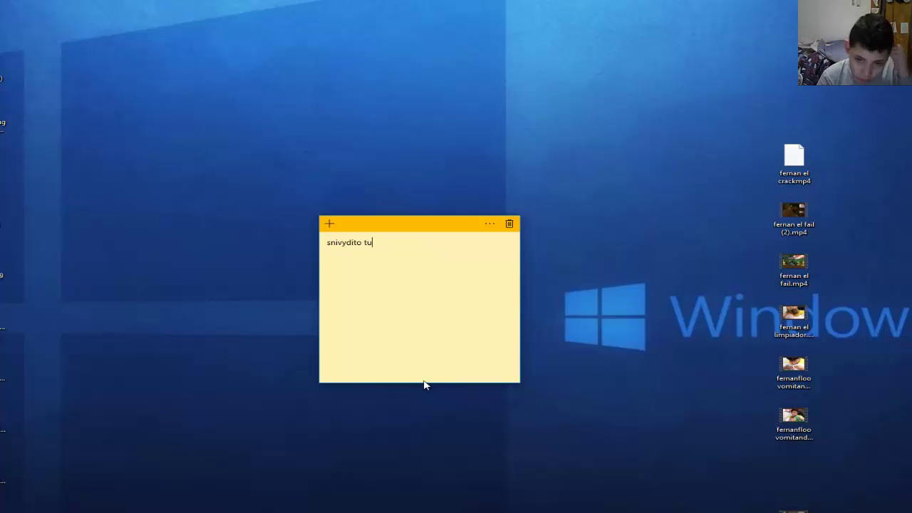
pyautogui.write('sniv')
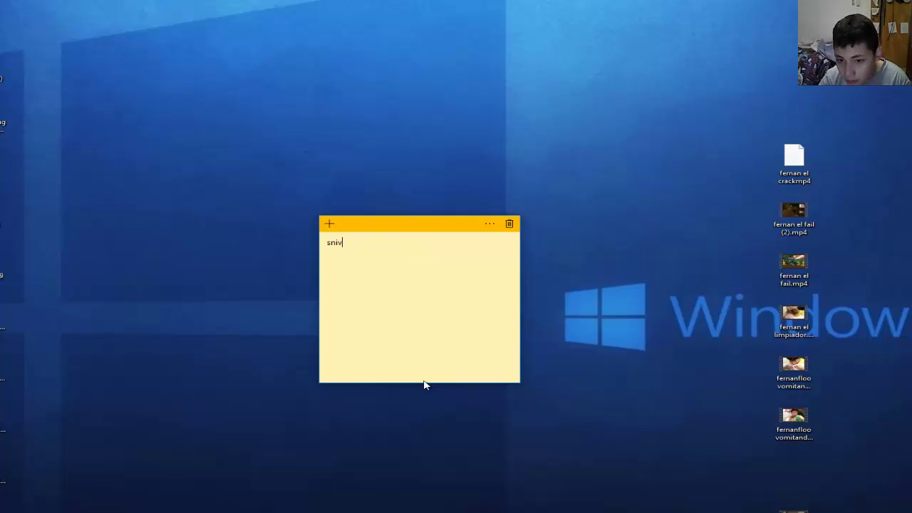
pyautogui.write('ydito te amamos')
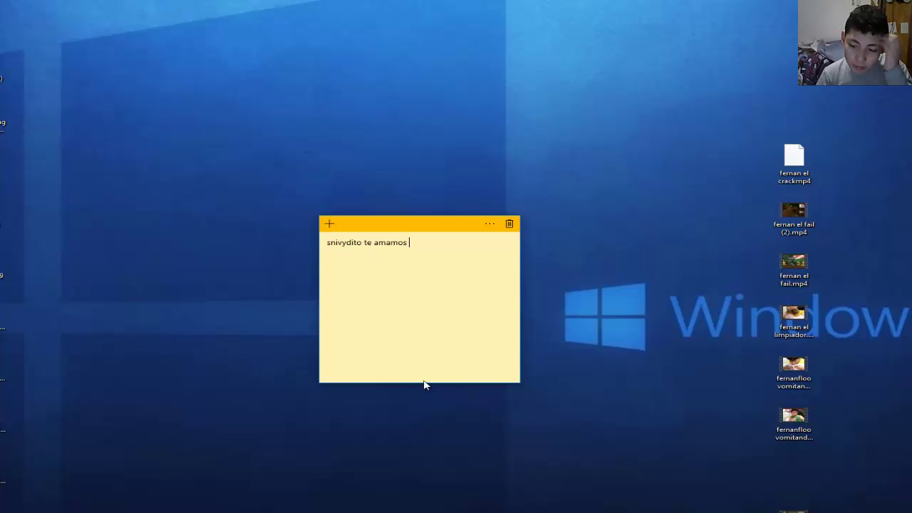
# Clear the note and write the other YouTuber's first name followed by "gamer".
pyautogui.press('BackSpace')
pyautogui.press('BackSpace')
pyautogui.press('BackSpace')
pyautogui.press('BackSpace')
pyautogui.press('BackSpace')
pyautogui.press('BackSpace')
pyautogui.press('BackSpace')
pyautogui.press('BackSpace')
pyautogui.press('BackSpace')
pyautogui.press('BackSpace')
pyautogui.press('BackSpace')
pyautogui.press('BackSpace')
pyautogui.press('BackSpace')
pyautogui.press('BackSpace')
pyautogui.press('BackSpace')
pyautogui.press('BackSpace')
pyautogui.press('BackSpace')
pyautogui.press('BackSpace')
pyautogui.press('BackSpace')
pyautogui.press('BackSpace')
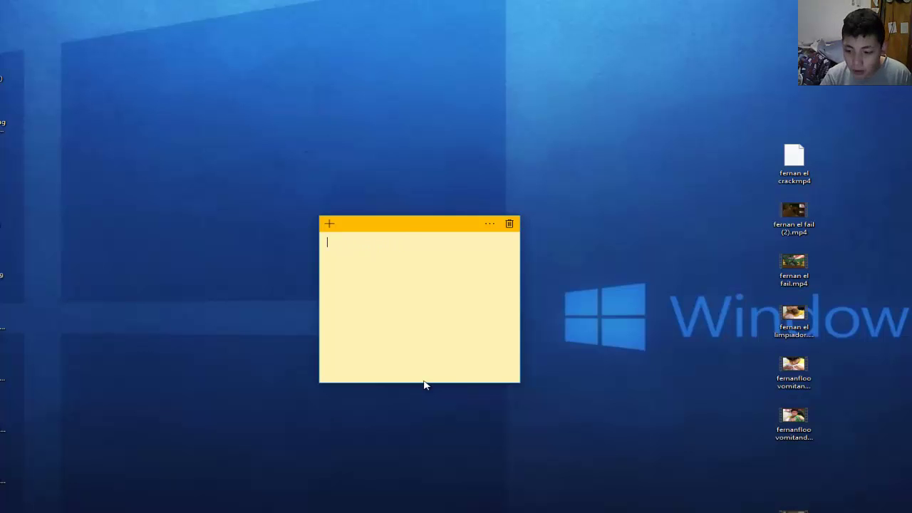
pyautogui.write('hector gamer')
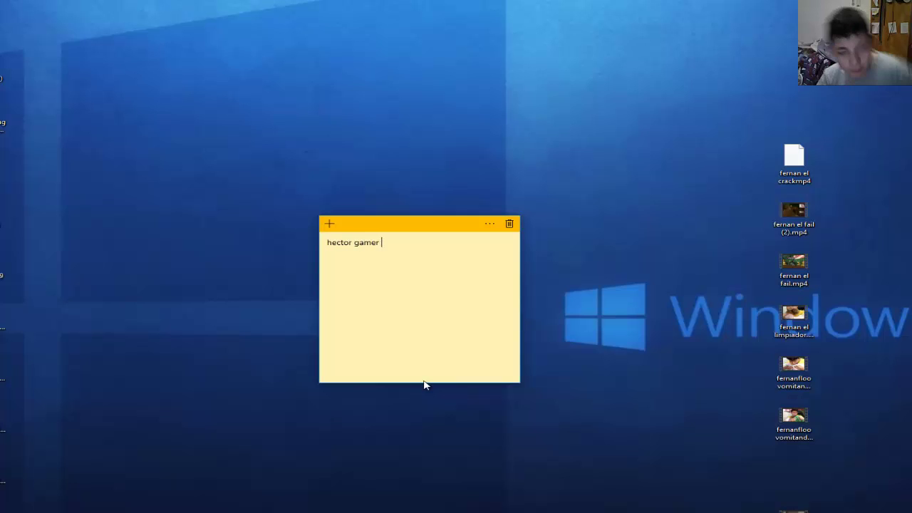
# Replace "gamer" after the first name with "el maestro de los youtubers".
pyautogui.press('BackSpace')
pyautogui.press('BackSpace')
pyautogui.press('BackSpace')
pyautogui.press('BackSpace')
pyautogui.press('BackSpace')
pyautogui.press('BackSpace')
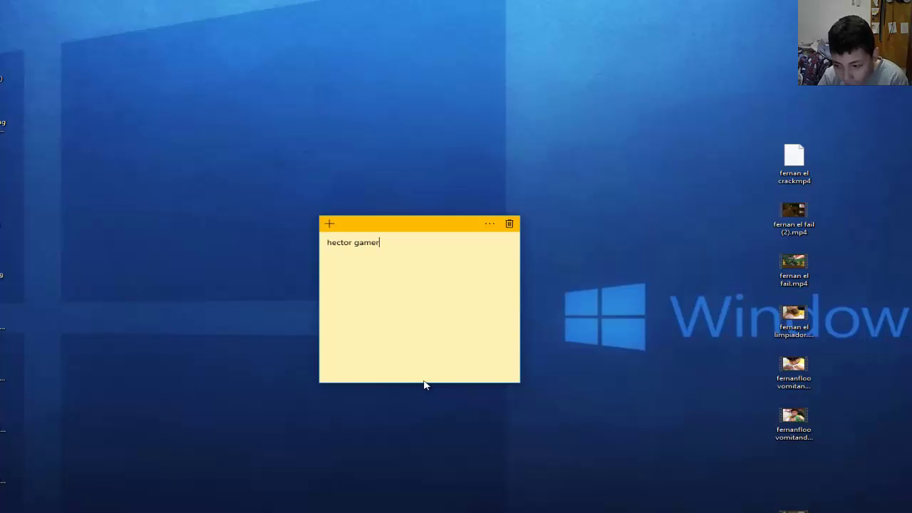
pyautogui.write('el ')
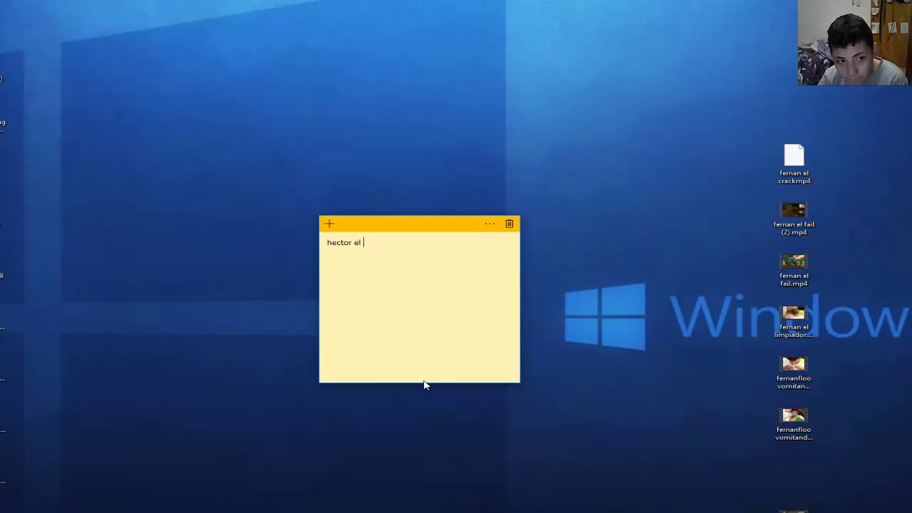
pyautogui.write('maestro de l')
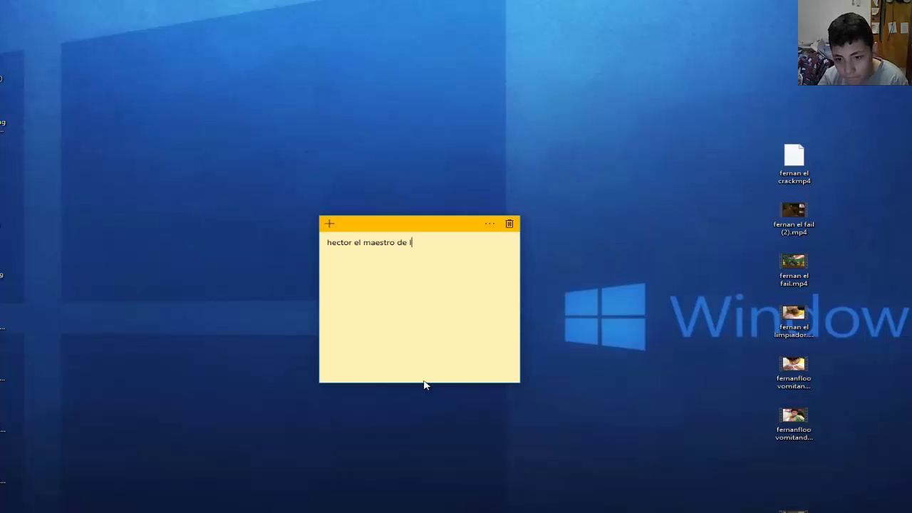
pyautogui.write('os youtubers')
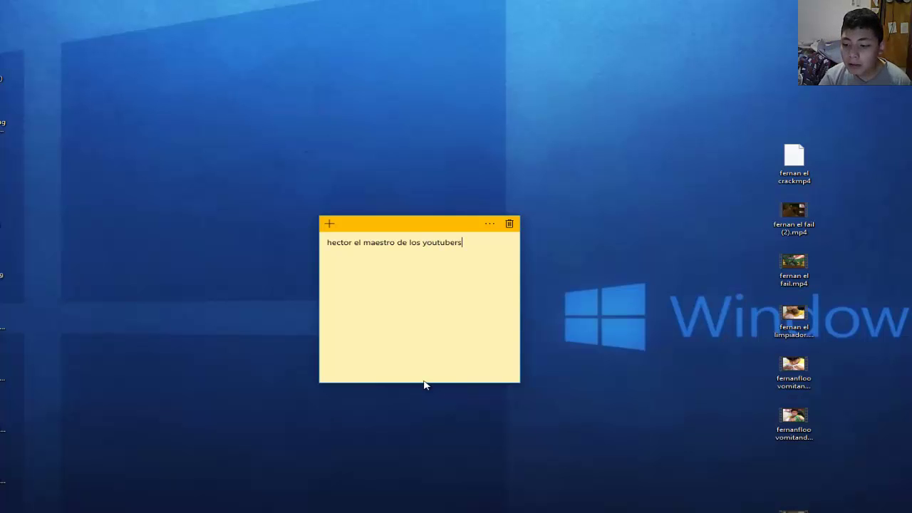
# Replace the text after the first name with "gamer el campeon del youtuber".
pyautogui.press('BackSpace')
pyautogui.press('BackSpace')
pyautogui.press('BackSpace')
pyautogui.press('BackSpace')
pyautogui.press('BackSpace')
pyautogui.press('BackSpace')
pyautogui.press('BackSpace')
pyautogui.press('BackSpace')
pyautogui.press('BackSpace')
pyautogui.press('BackSpace')
pyautogui.press('BackSpace')
pyautogui.press('BackSpace')
pyautogui.press('BackSpace')
pyautogui.press('BackSpace')
pyautogui.press('BackSpace')
pyautogui.press('BackSpace')
pyautogui.press('BackSpace')
pyautogui.press('BackSpace')
pyautogui.press('BackSpace')
pyautogui.press('BackSpace')
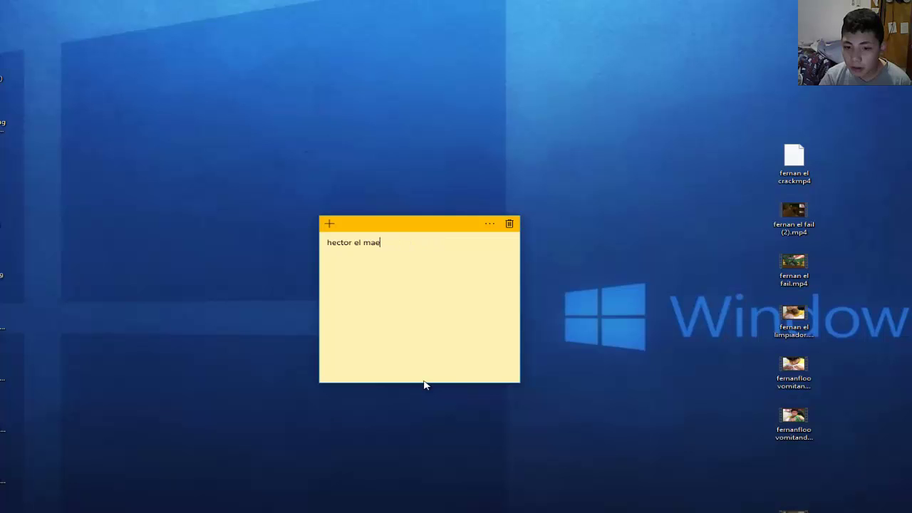
pyautogui.write('gamer e')
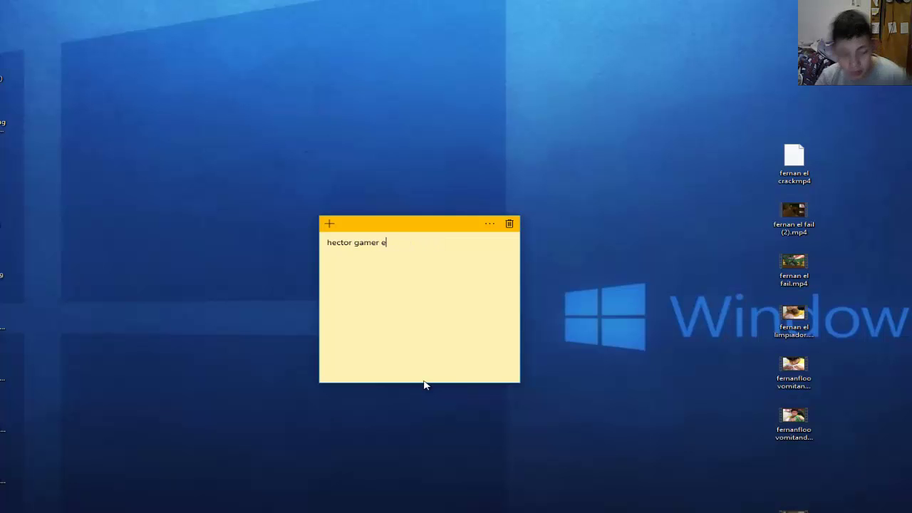
pyautogui.press('BackSpace')
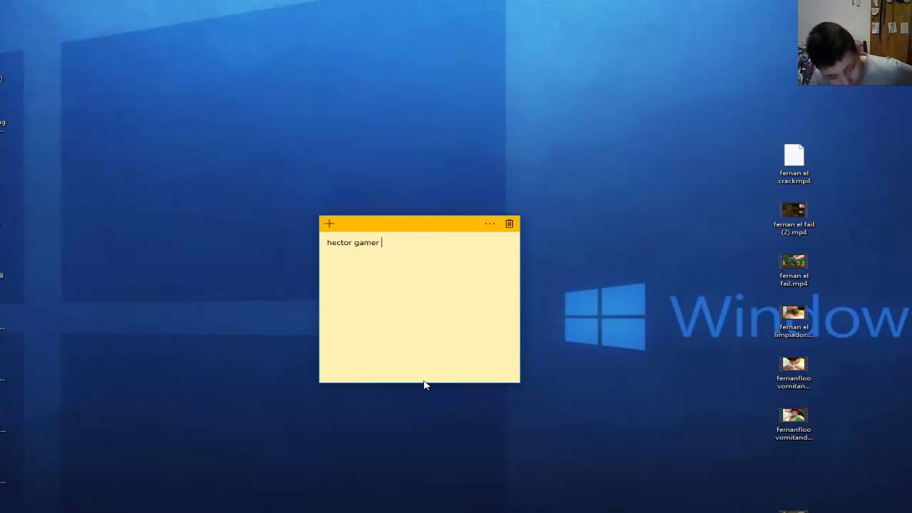
pyautogui.write('el c')
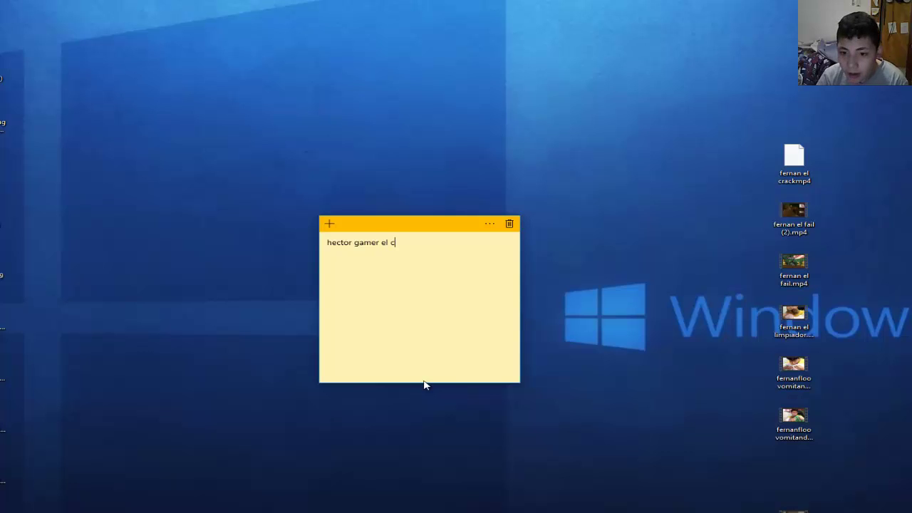
pyautogui.write('ampeon')
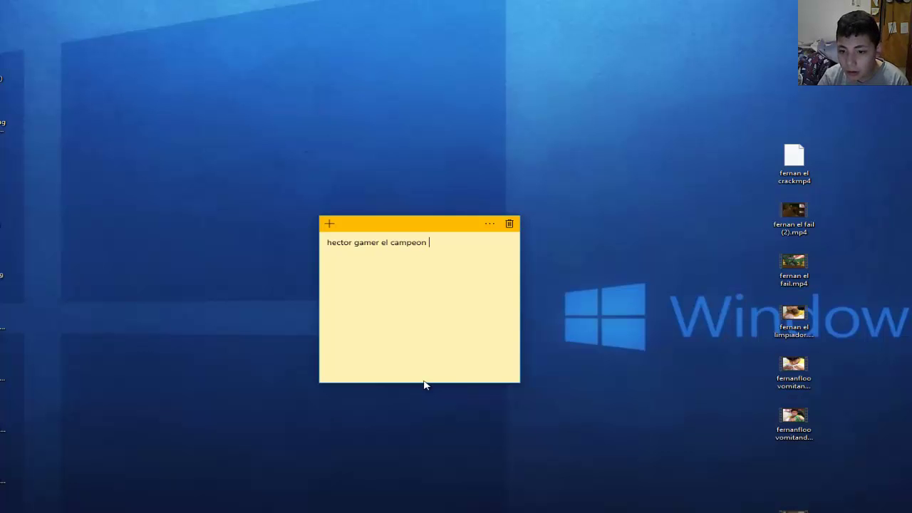
pyautogui.write(' del youtub')
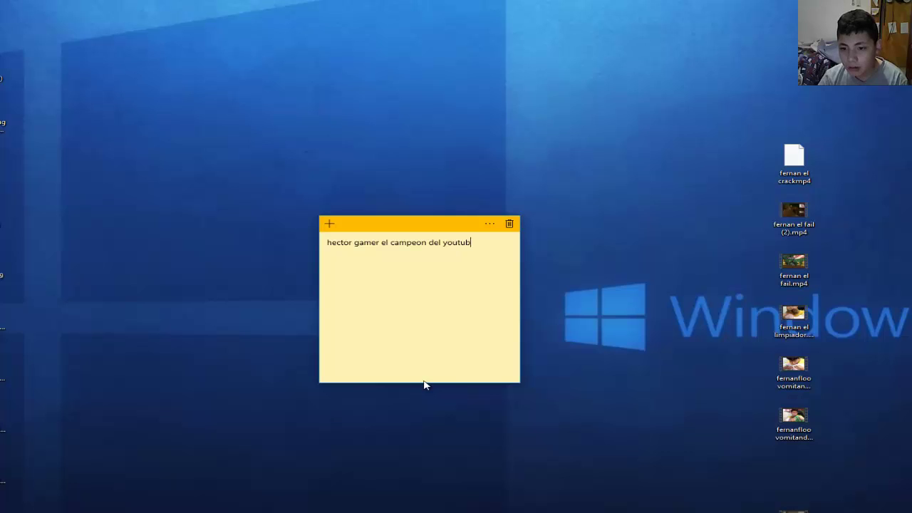
pyautogui.write('ers')
pyautogui.press('BackSpace')
pyautogui.press('BackSpace')
pyautogui.press('BackSpace')
pyautogui.write('er')
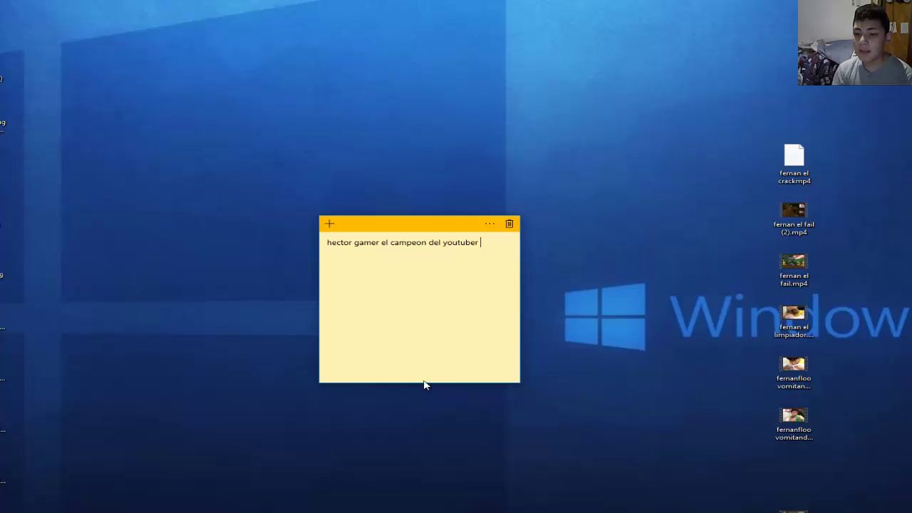
# Replace the note's text with the YouTuber's first name followed by "gamer te felicito".
pyautogui.press('BackSpace')
pyautogui.press('BackSpace')
pyautogui.press('BackSpace')
pyautogui.press('BackSpace')
pyautogui.press('BackSpace')
pyautogui.press('BackSpace')
pyautogui.press('BackSpace')
pyautogui.press('BackSpace')
pyautogui.press('BackSpace')
pyautogui.press('BackSpace')
pyautogui.press('BackSpace')
pyautogui.press('BackSpace')
pyautogui.press('BackSpace')
pyautogui.press('BackSpace')
pyautogui.press('BackSpace')
pyautogui.press('BackSpace')
pyautogui.press('BackSpace')
pyautogui.press('BackSpace')
pyautogui.press('BackSpace')
pyautogui.press('BackSpace')
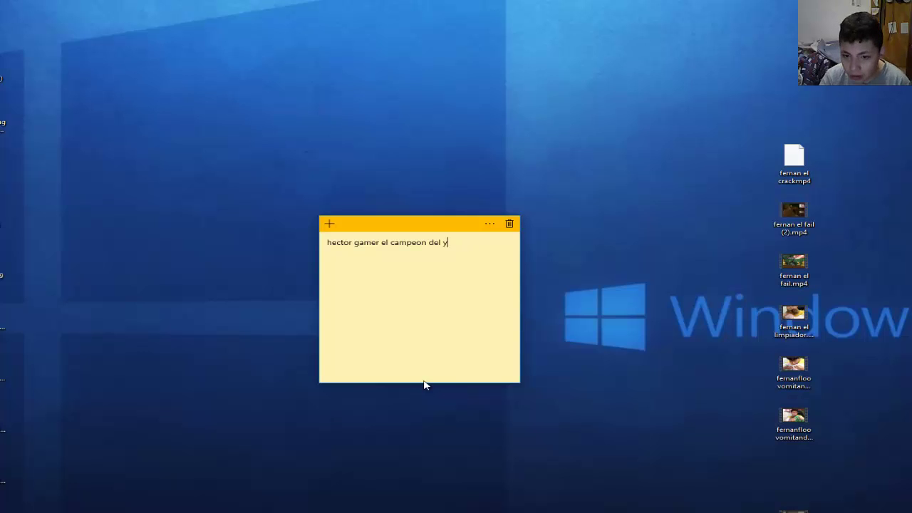
pyautogui.write('hec')
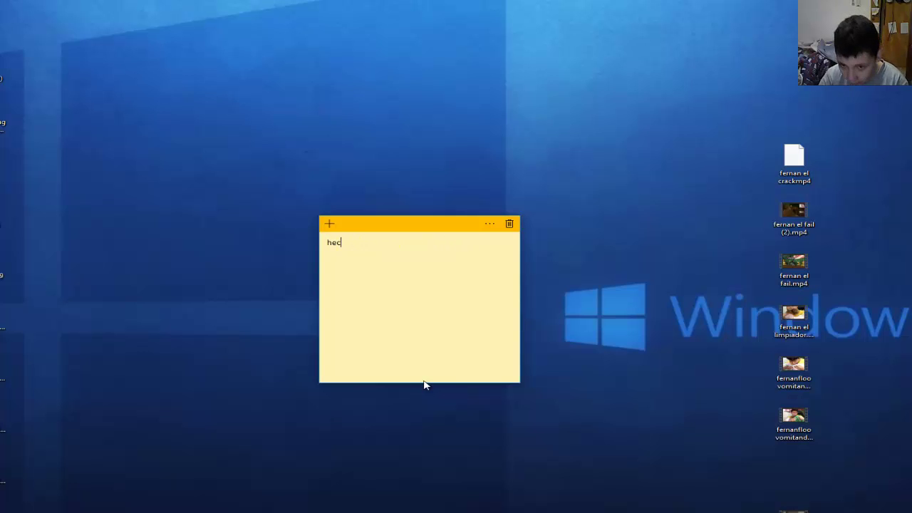
pyautogui.write('tor gamer te felicito')
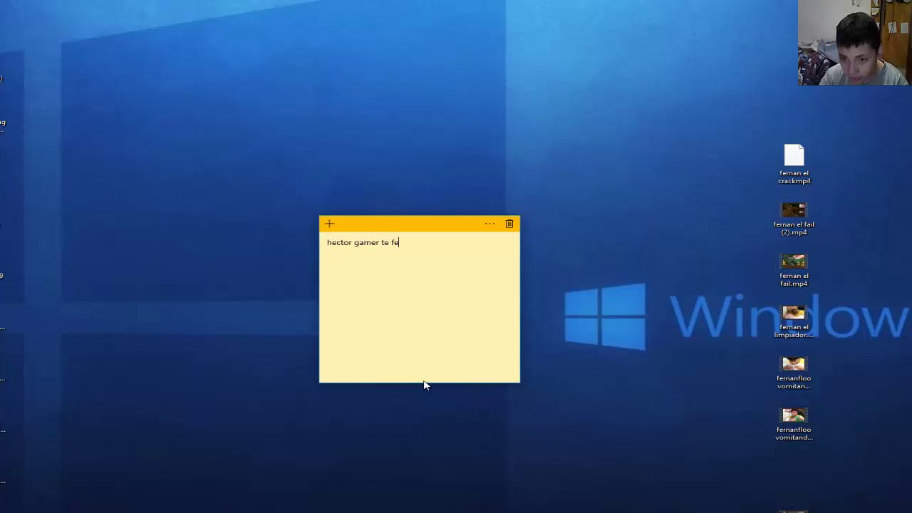
pyautogui.press('BackSpace')
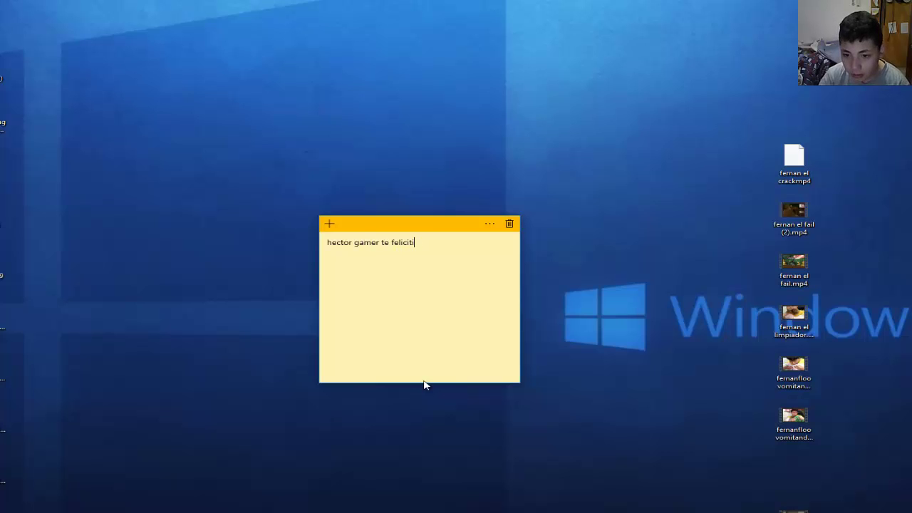
pyautogui.press('BackSpace')
pyautogui.write('o')
# Rewrite the note as the YouTuber's first name followed by "gamer te amamos xxxxxx".
pyautogui.press('BackSpace')
pyautogui.press('BackSpace')
pyautogui.press('BackSpace')
pyautogui.press('BackSpace')
pyautogui.press('BackSpace')
pyautogui.press('BackSpace')
pyautogui.press('BackSpace')
pyautogui.press('BackSpace')
pyautogui.press('BackSpace')
pyautogui.press('BackSpace')
pyautogui.press('BackSpace')
pyautogui.press('BackSpace')
pyautogui.press('BackSpace')
pyautogui.press('BackSpace')
pyautogui.press('BackSpace')
pyautogui.press('BackSpace')
pyautogui.press('BackSpace')
pyautogui.press('BackSpace')
pyautogui.press('BackSpace')
pyautogui.press('BackSpace')
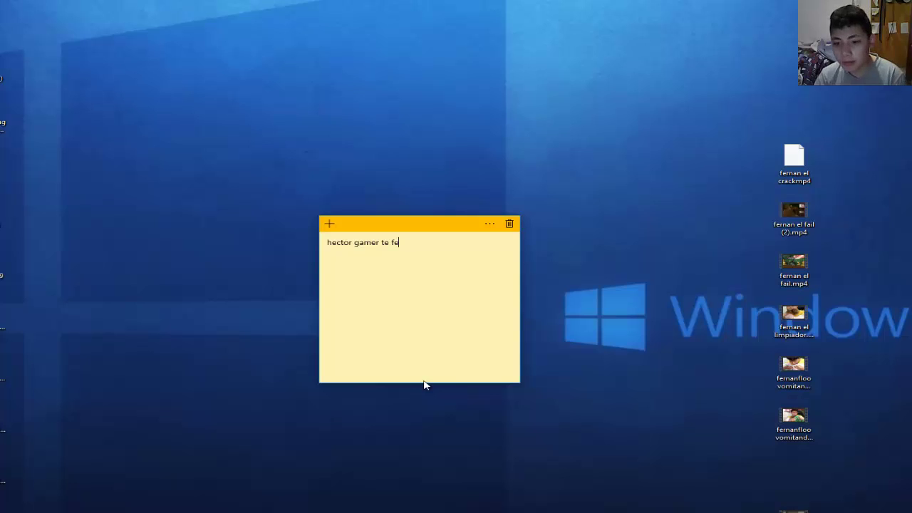
pyautogui.write('ctor g')
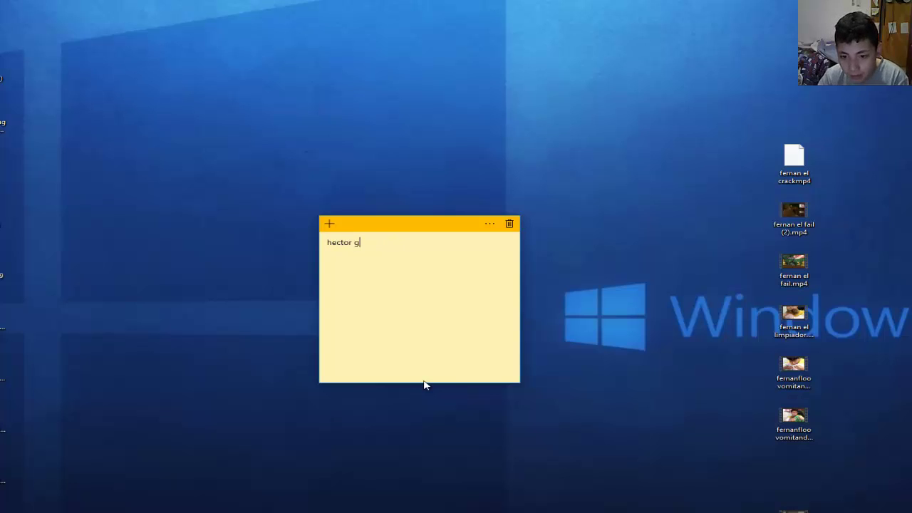
pyautogui.write('amer te ama')
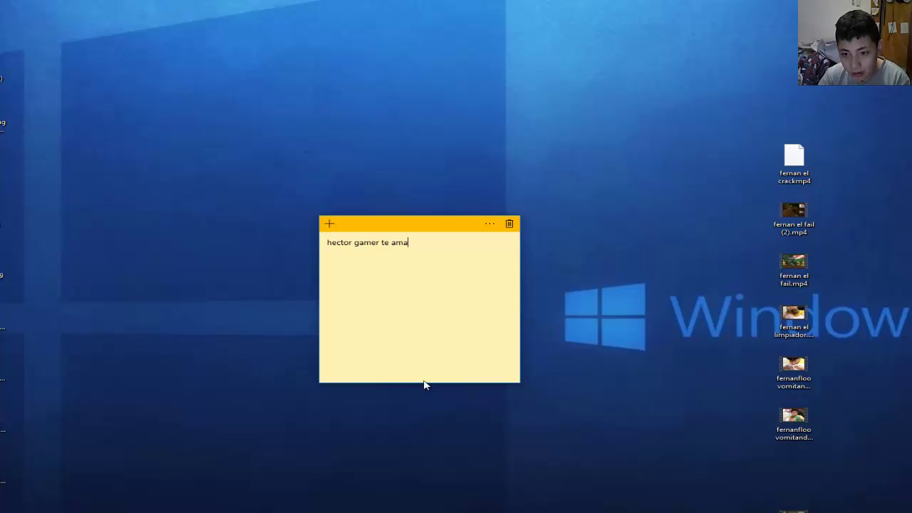
pyautogui.write('mos xxxxxx')
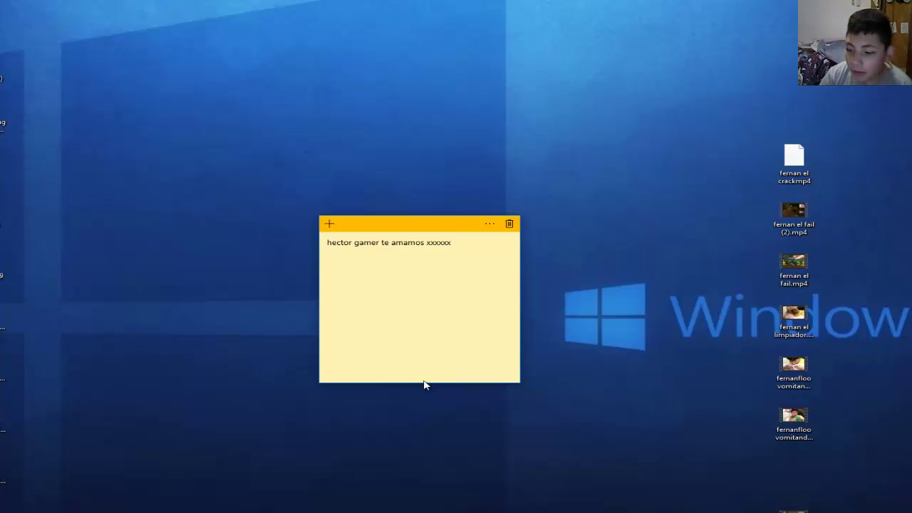
# Replace the "xxxxxx" at the end of the message with "IIIIIII".
pyautogui.press('BackSpace')
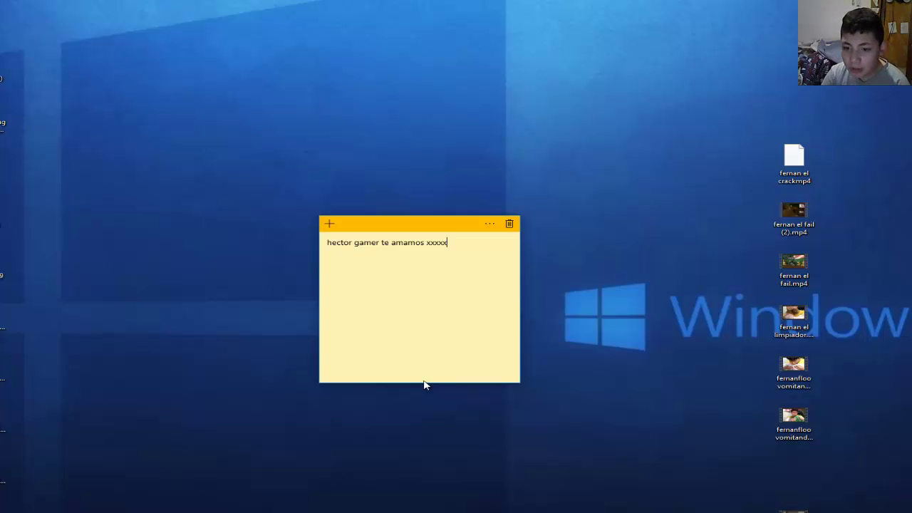
pyautogui.press('BackSpace')
pyautogui.press('BackSpace')
pyautogui.press('BackSpace')
pyautogui.press('BackSpace')
pyautogui.press('BackSpace')
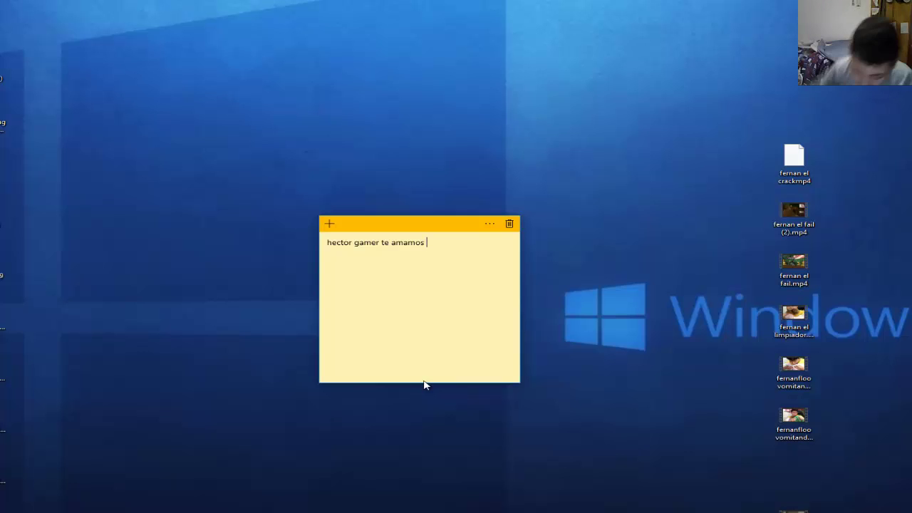
pyautogui.write('iiiiii')
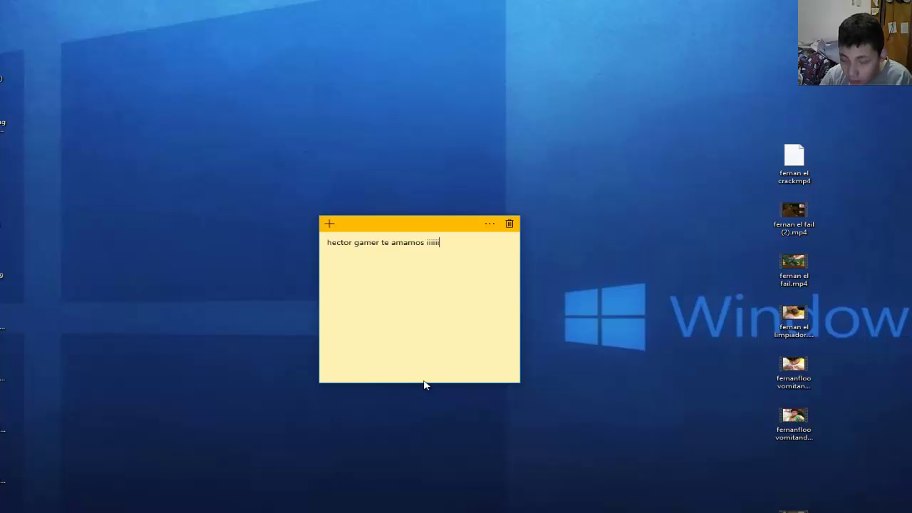
pyautogui.press('BackSpace')
pyautogui.press('BackSpace')
pyautogui.press('BackSpace')
pyautogui.press('BackSpace')
pyautogui.press('BackSpace')
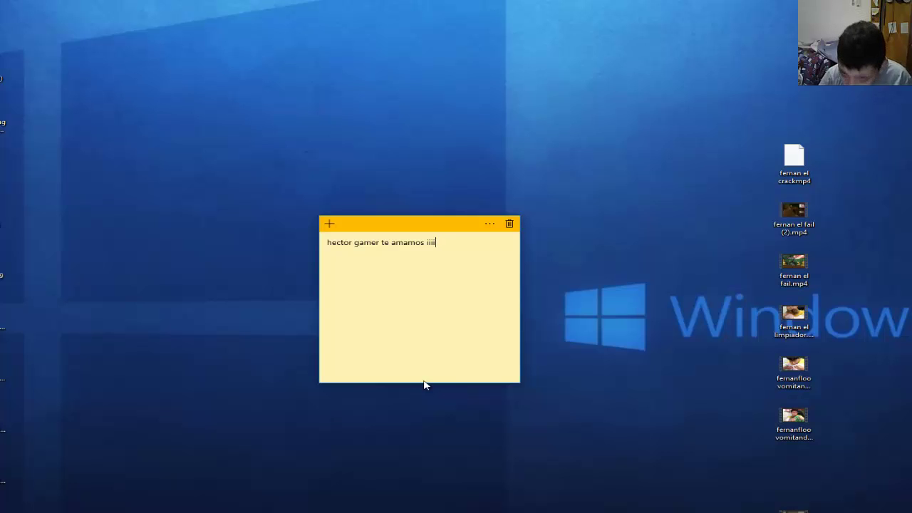
pyautogui.press('BackSpace')
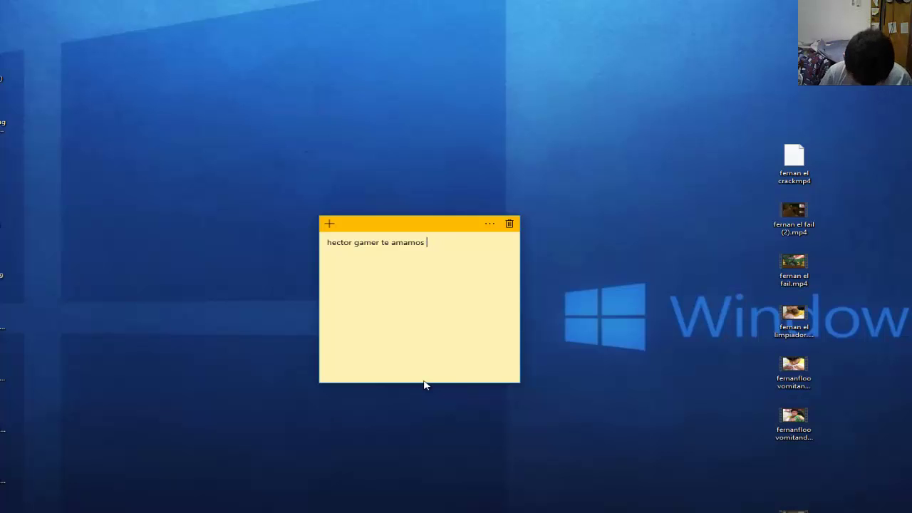
pyautogui.write('iiiiii')
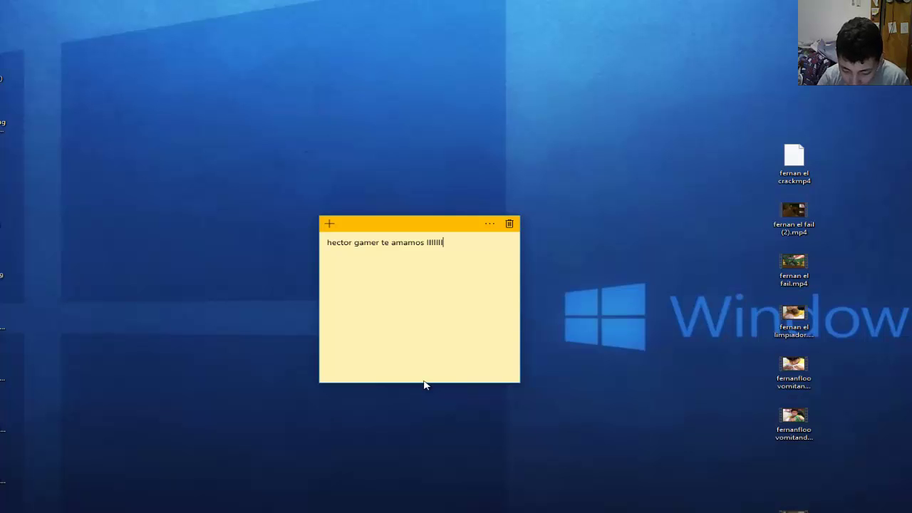
pyautogui.write('l')
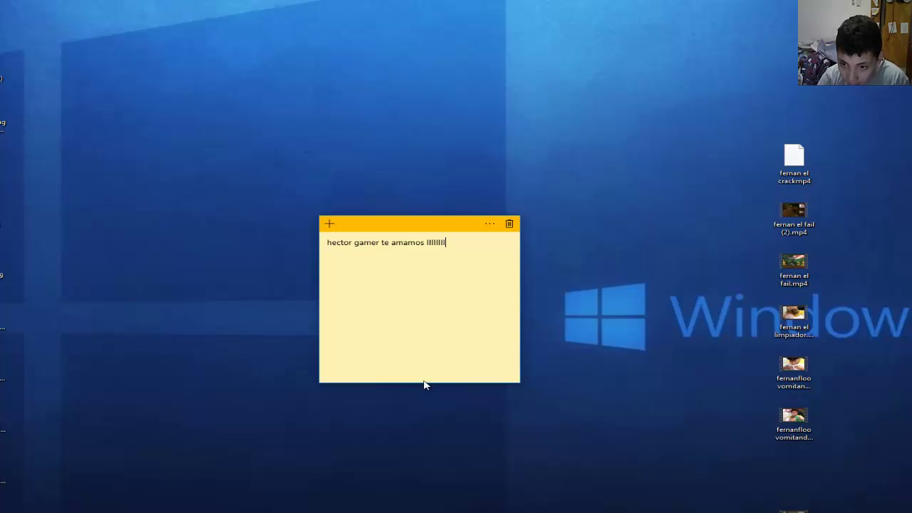
pyautogui.press('BackSpace')
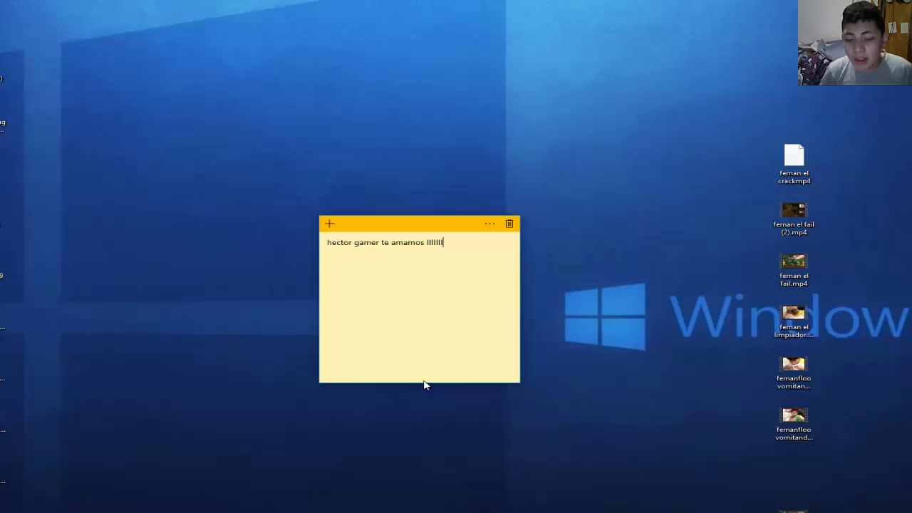
# Clear the note and write another person's first name followed by "el snivy es un pony".
pyautogui.press('BackSpace')
pyautogui.press('BackSpace')
pyautogui.press('BackSpace')
pyautogui.press('BackSpace')
pyautogui.press('BackSpace')
pyautogui.press('BackSpace')
pyautogui.press('BackSpace')
pyautogui.press('BackSpace')
pyautogui.press('BackSpace')
pyautogui.press('BackSpace')
pyautogui.press('BackSpace')
pyautogui.press('BackSpace')
pyautogui.press('BackSpace')
pyautogui.press('BackSpace')
pyautogui.press('BackSpace')
pyautogui.press('BackSpace')
pyautogui.press('BackSpace')
pyautogui.press('BackSpace')
pyautogui.press('BackSpace')
pyautogui.press('BackSpace')
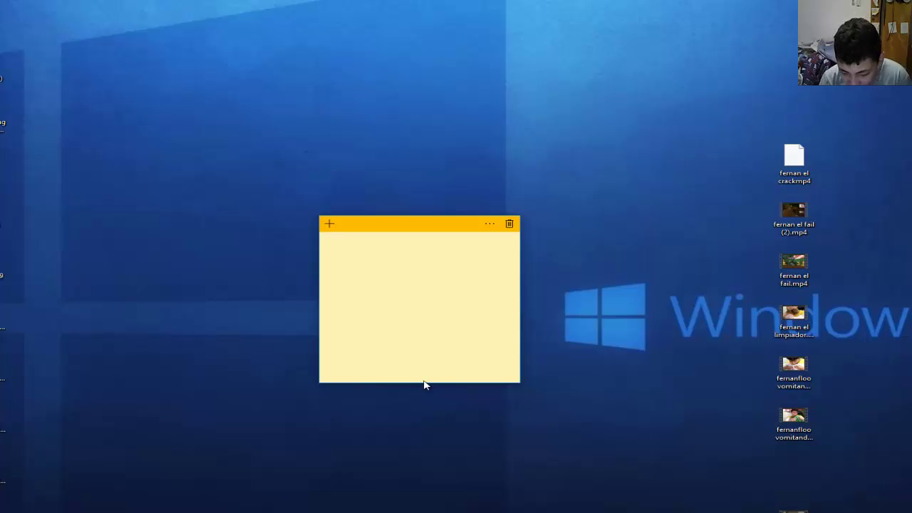
pyautogui.write('edson ')
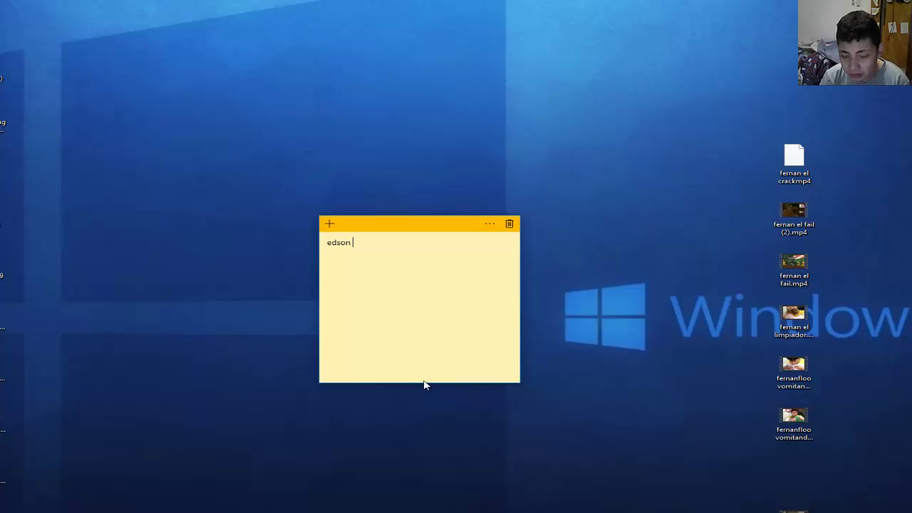
pyautogui.write('el snivy e')
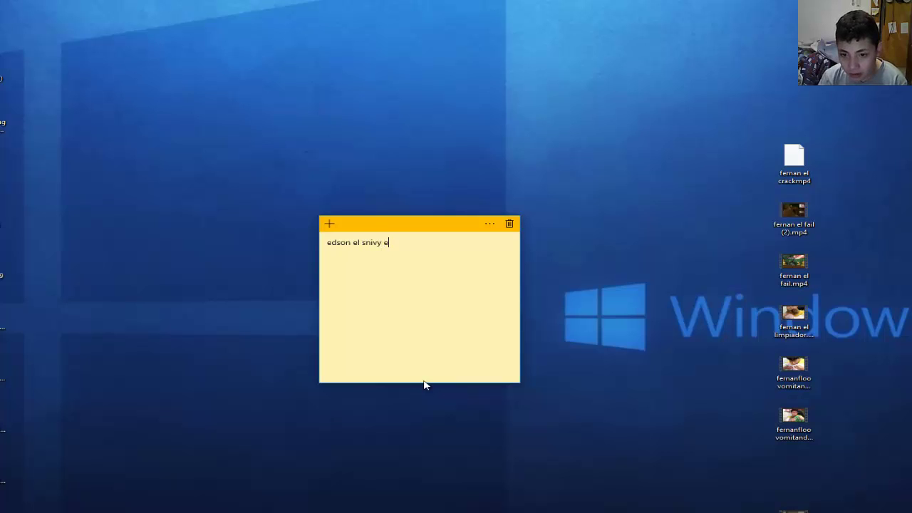
pyautogui.write('s un pony')
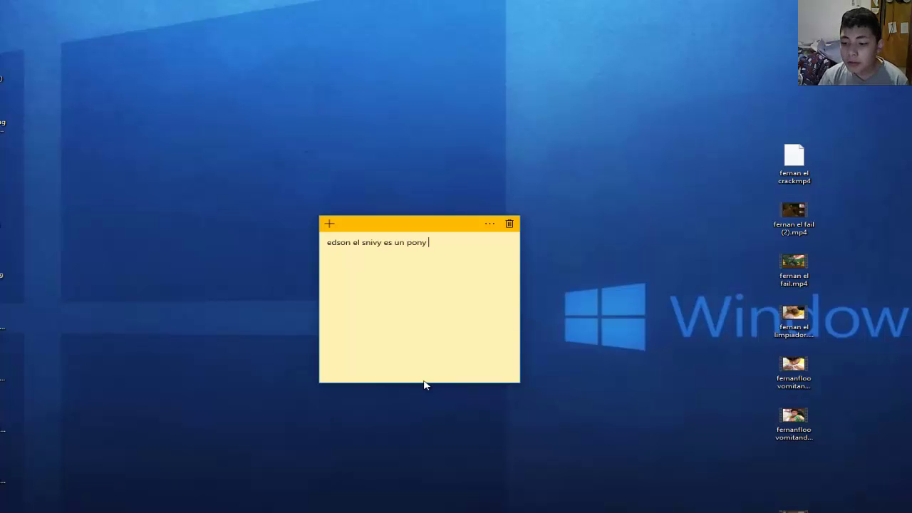
# Replace "es un pony" after "el snivy" with "snivy se transforma en pony".
pyautogui.press('BackSpace')
pyautogui.press('BackSpace')
pyautogui.press('BackSpace')
pyautogui.press('BackSpace')
pyautogui.press('BackSpace')
pyautogui.press('BackSpace')
pyautogui.press('BackSpace')
pyautogui.press('BackSpace')
pyautogui.press('BackSpace')
pyautogui.press('BackSpace')
pyautogui.press('BackSpace')
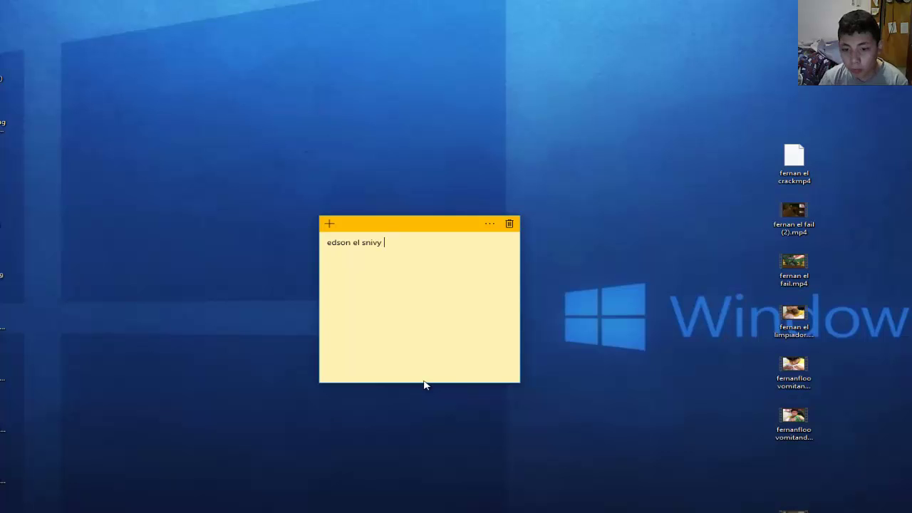
pyautogui.write('le')
pyautogui.press('BackSpace')
pyautogui.press('BackSpace')
pyautogui.write('snivy s')
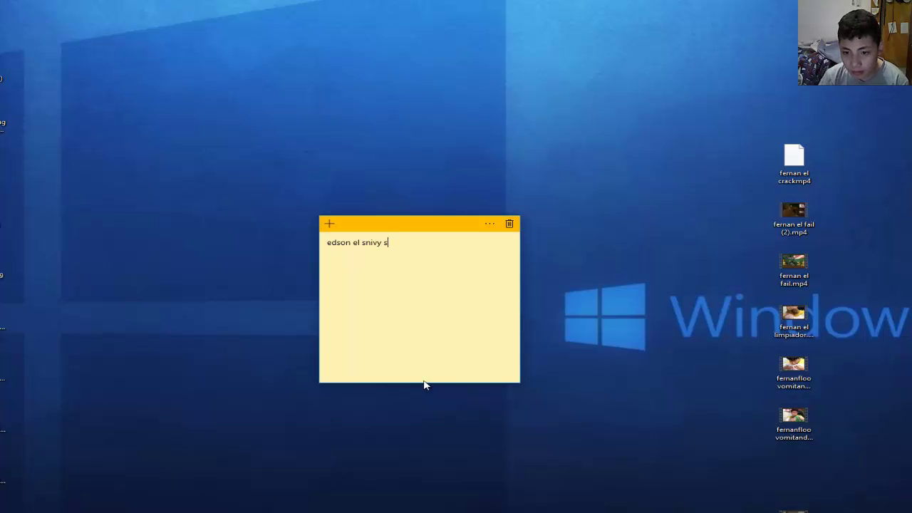
pyautogui.write('al')
pyautogui.press('BackSpace')
pyautogui.press('BackSpace')
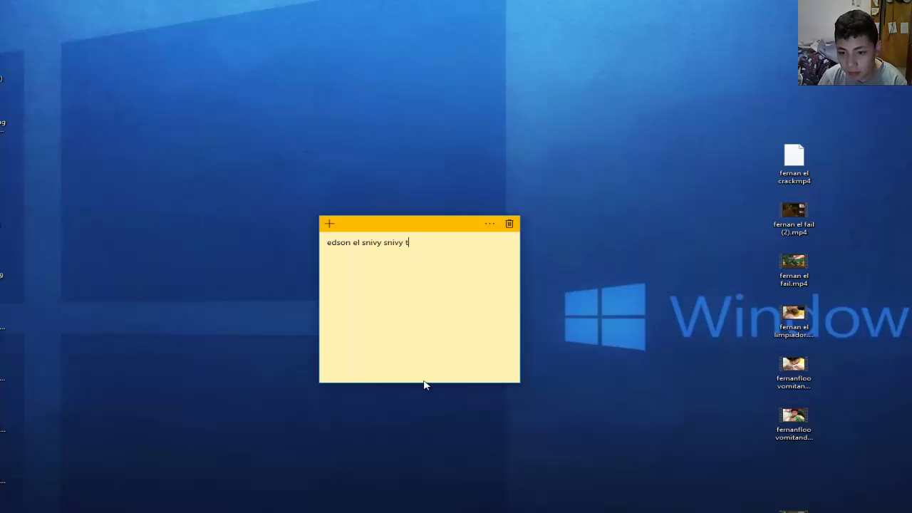
pyautogui.press('BackSpace')
pyautogui.write('s')
pyautogui.press('BackSpace')
pyautogui.write('e transf')
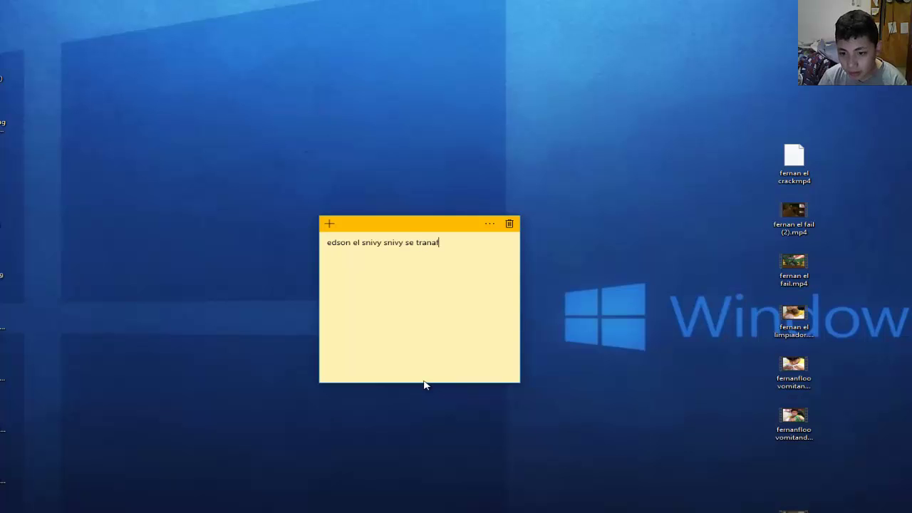
pyautogui.write('orma en póny')
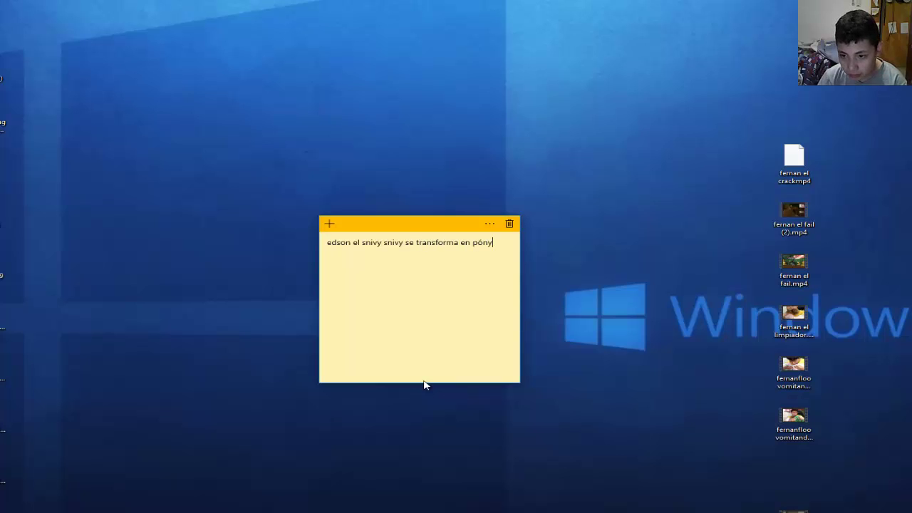
pyautogui.press('BackSpace')
pyautogui.write('y')
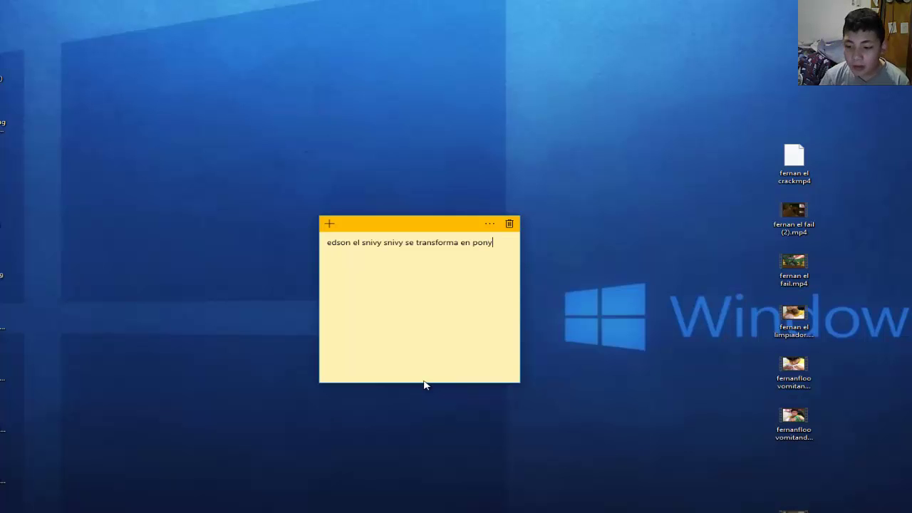
# Replace the text after "el snivy" with "snivy se viene de pony".
pyautogui.press('BackSpace')
pyautogui.press('BackSpace')
pyautogui.press('BackSpace')
pyautogui.press('BackSpace')
pyautogui.press('BackSpace')
pyautogui.press('BackSpace')
pyautogui.press('BackSpace')
pyautogui.press('BackSpace')
pyautogui.press('BackSpace')
pyautogui.press('BackSpace')
pyautogui.press('BackSpace')
pyautogui.press('BackSpace')
pyautogui.press('BackSpace')
pyautogui.press('BackSpace')
pyautogui.press('BackSpace')
pyautogui.press('BackSpace')
pyautogui.press('BackSpace')
pyautogui.press('BackSpace')
pyautogui.press('BackSpace')
pyautogui.press('BackSpace')
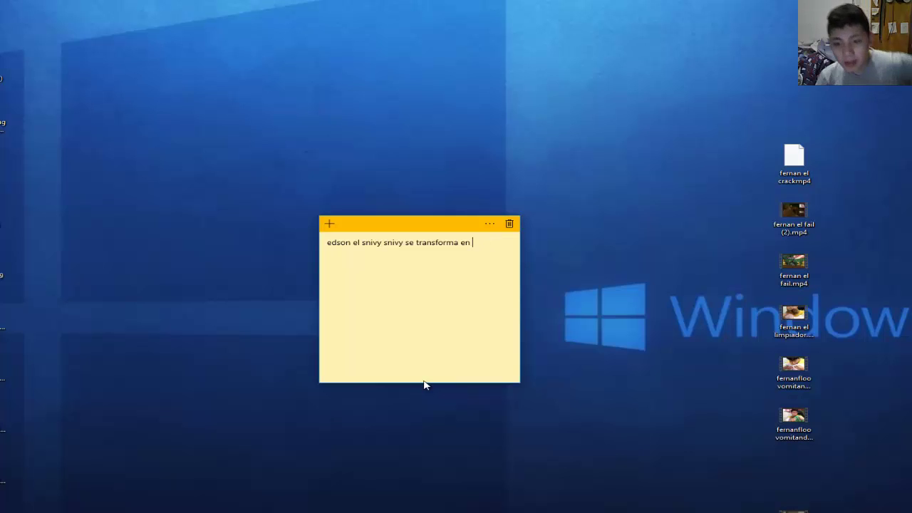
pyautogui.press('BackSpace')
pyautogui.press('BackSpace')
pyautogui.press('BackSpace')
pyautogui.press('BackSpace')
pyautogui.press('BackSpace')
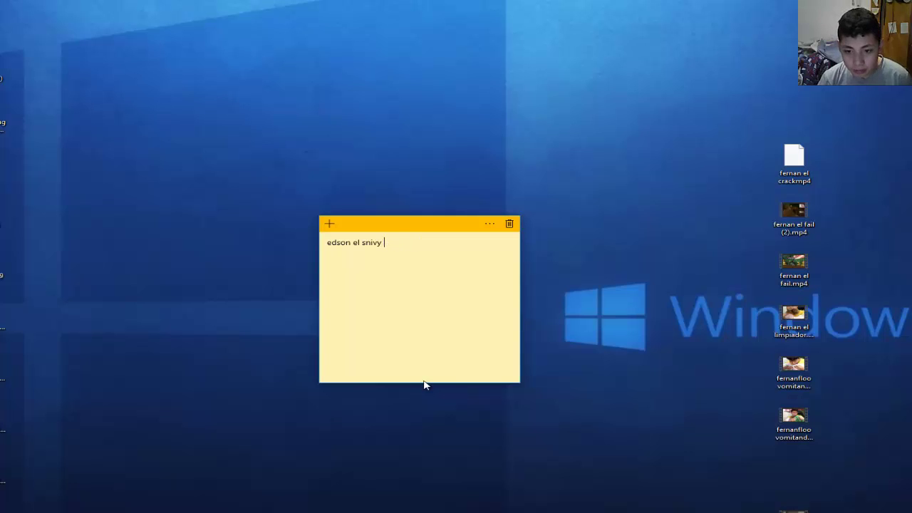
pyautogui.write('snivy se vie')
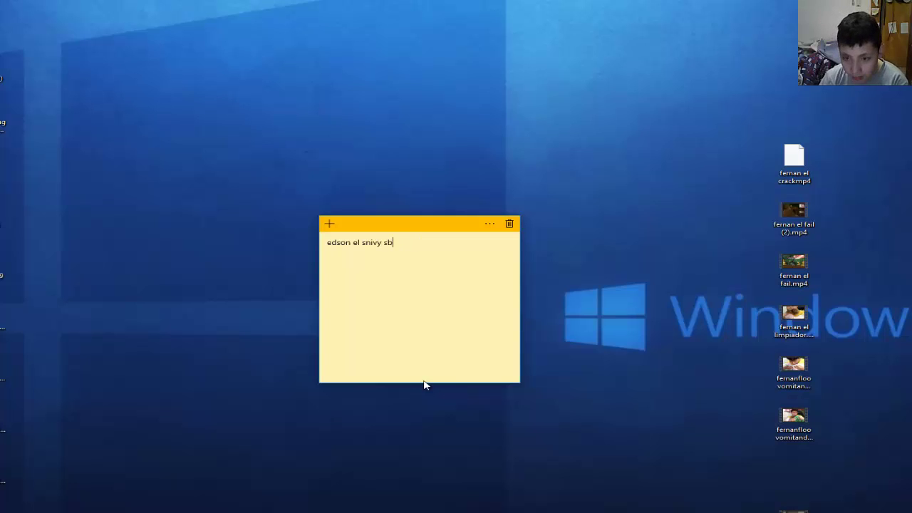
pyautogui.write('ne de pony')
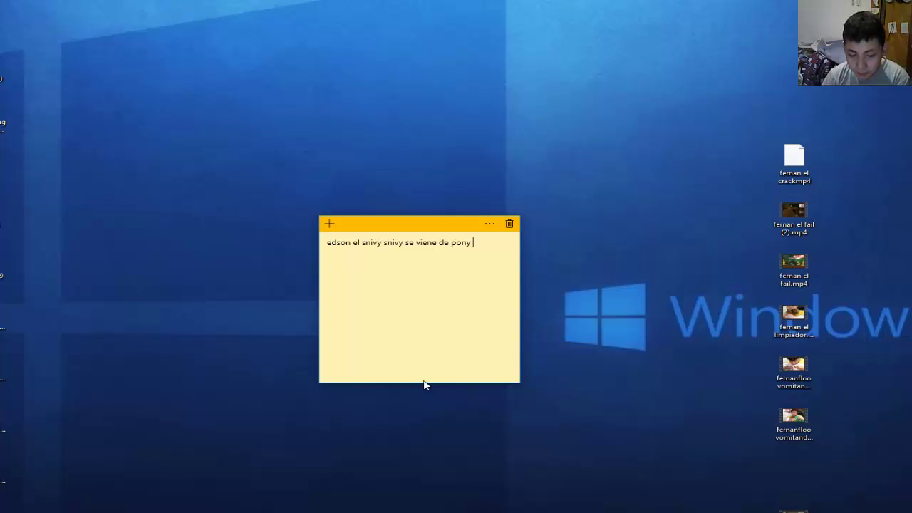
# Replace the text after "el snivy" with "te felicitamos IIIIIII".
pyautogui.press('BackSpace')
pyautogui.press('BackSpace')
pyautogui.press('BackSpace')
pyautogui.press('BackSpace')
pyautogui.press('BackSpace')
pyautogui.press('BackSpace')
pyautogui.press('BackSpace')
pyautogui.press('BackSpace')
pyautogui.press('BackSpace')
pyautogui.press('BackSpace')
pyautogui.press('BackSpace')
pyautogui.press('BackSpace')
pyautogui.press('BackSpace')
pyautogui.press('BackSpace')
pyautogui.press('BackSpace')
pyautogui.press('BackSpace')
pyautogui.press('BackSpace')
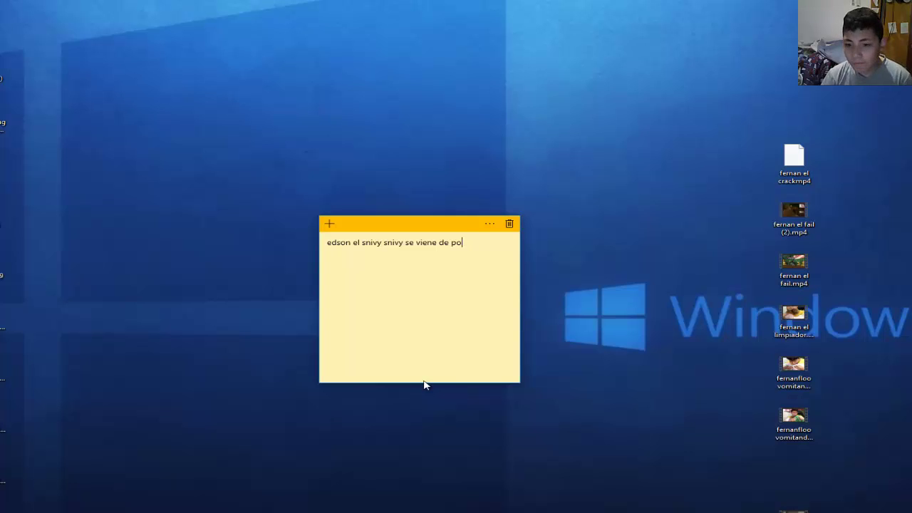
pyautogui.press('BackSpace')
pyautogui.press('BackSpace')
pyautogui.press('BackSpace')
pyautogui.press('BackSpace')
pyautogui.press('BackSpace')
pyautogui.press('BackSpace')
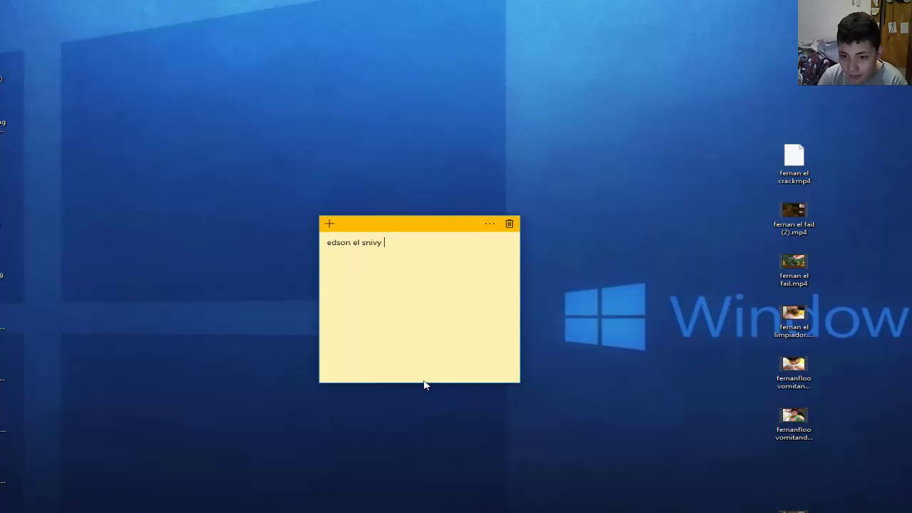
pyautogui.write('te felicitamos ')
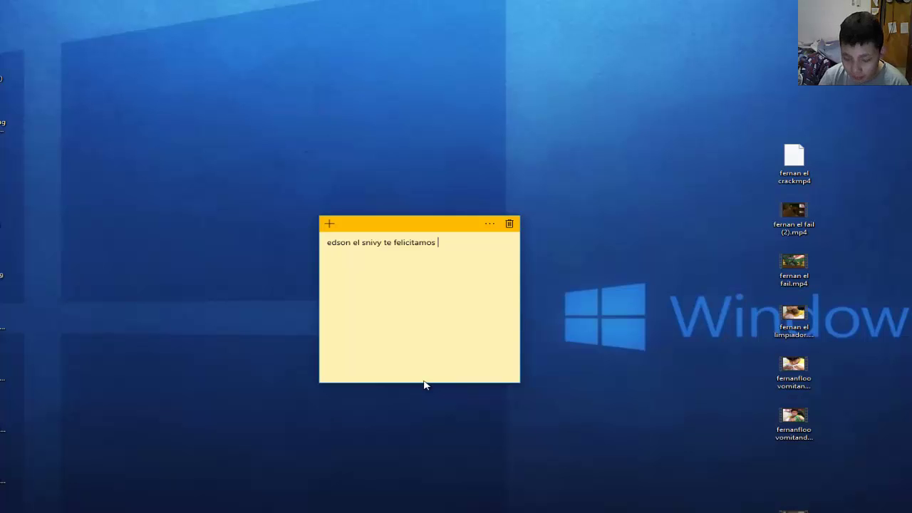
pyautogui.write('IIIIIIII')
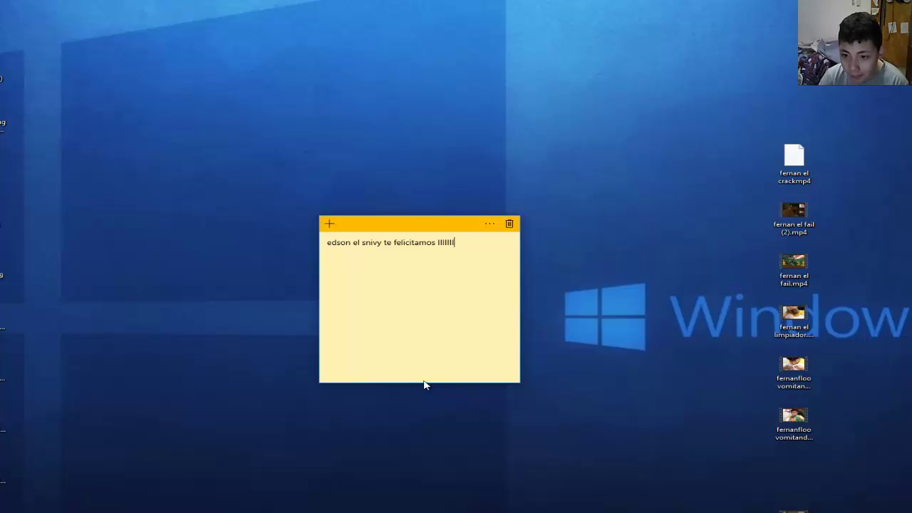
# Clear the note and write "fluttershy love".
pyautogui.press('BackSpace')
pyautogui.press('BackSpace')
pyautogui.press('BackSpace')
pyautogui.press('BackSpace')
pyautogui.press('BackSpace')
pyautogui.press('BackSpace')
pyautogui.press('BackSpace')
pyautogui.press('BackSpace')
pyautogui.press('BackSpace')
pyautogui.press('BackSpace')
pyautogui.press('BackSpace')
pyautogui.press('BackSpace')
pyautogui.press('BackSpace')
pyautogui.press('BackSpace')
pyautogui.press('BackSpace')
pyautogui.press('BackSpace')
pyautogui.press('BackSpace')
pyautogui.press('BackSpace')
pyautogui.press('BackSpace')
pyautogui.press('BackSpace')
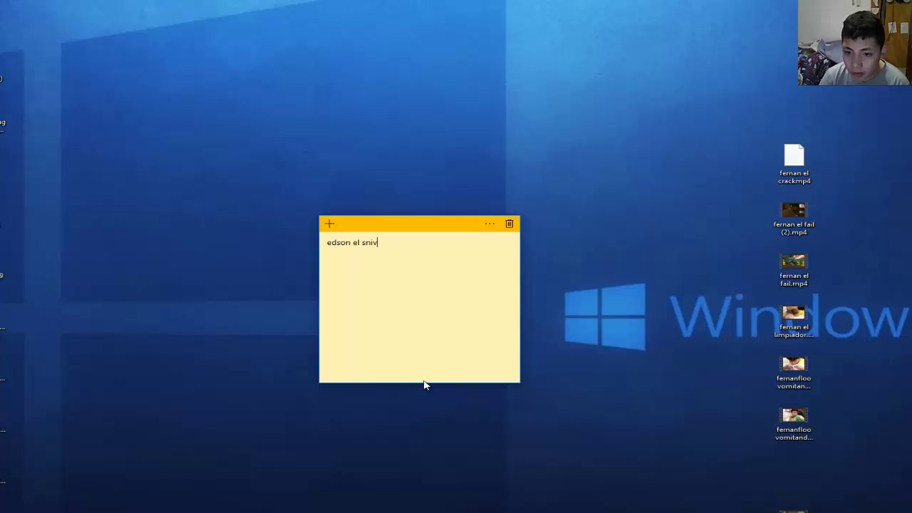
pyautogui.press('BackSpace')
pyautogui.press('BackSpace')
pyautogui.press('BackSpace')
pyautogui.press('BackSpace')
pyautogui.press('BackSpace')
pyautogui.press('BackSpace')
pyautogui.press('BackSpace')
pyautogui.press('BackSpace')
pyautogui.press('BackSpace')
pyautogui.press('BackSpace')
pyautogui.press('BackSpace')
pyautogui.write('flutter')
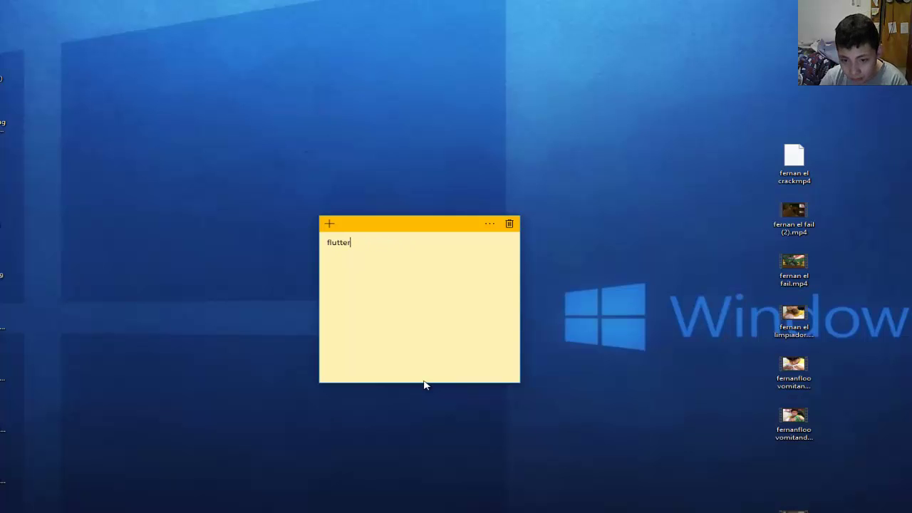
pyautogui.write('shy love')
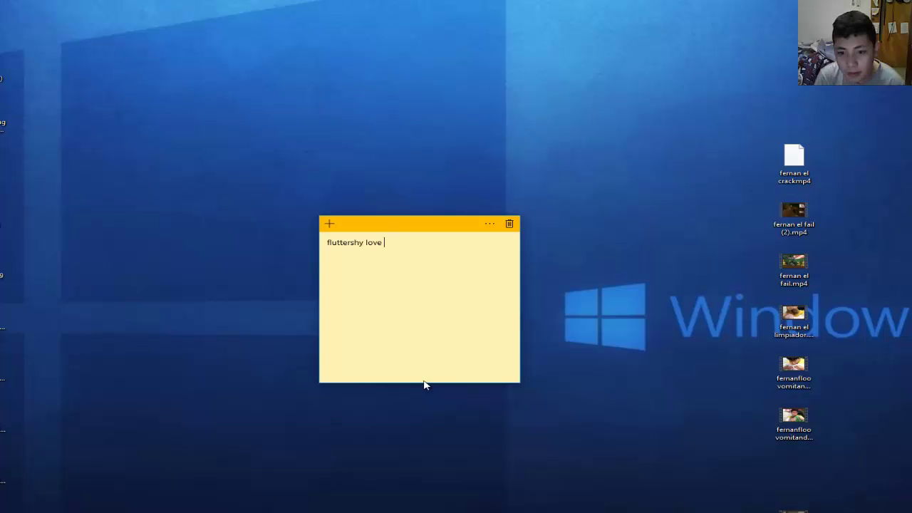
pyautogui.write('te amo')
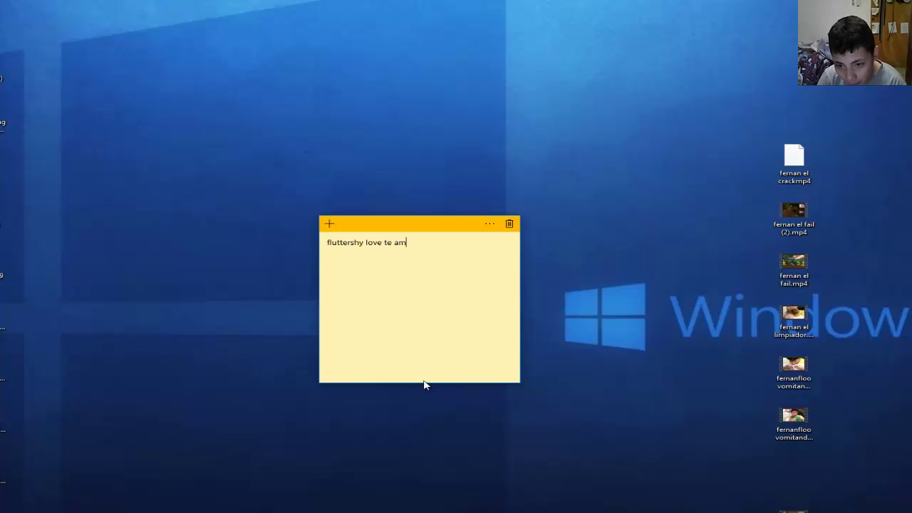
pyautogui.press('BackSpace')
pyautogui.press('BackSpace')
pyautogui.press('BackSpace')
pyautogui.press('BackSpace')
pyautogui.press('BackSpace')
pyautogui.press('BackSpace')
pyautogui.press('BackSpace')
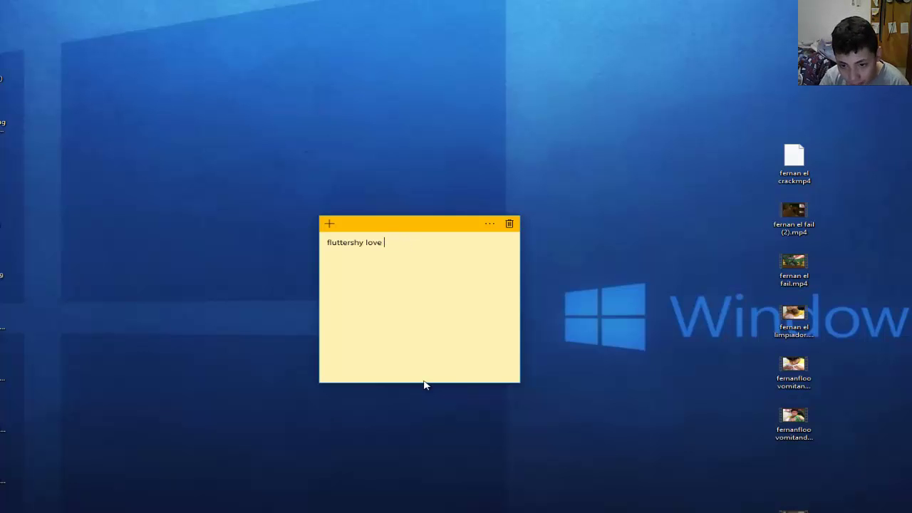
pyautogui.write('see mi novia')
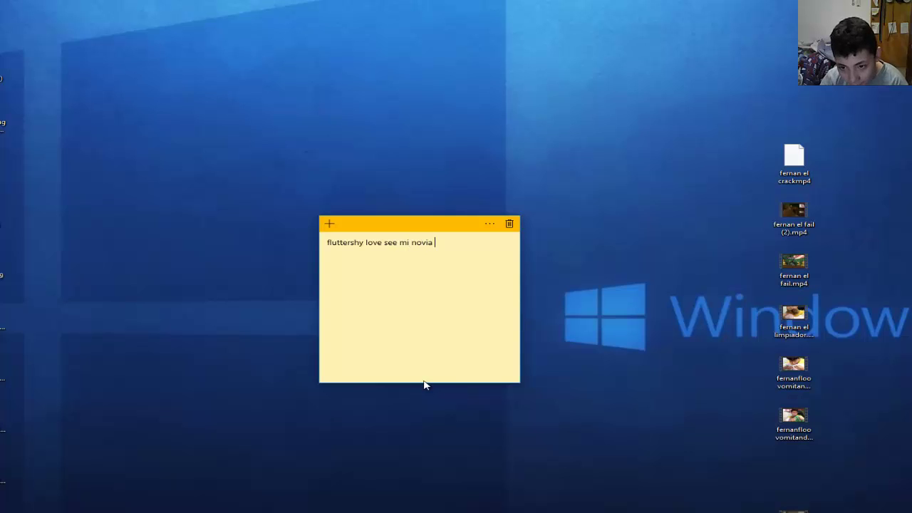
pyautogui.press('BackSpace')
pyautogui.press('BackSpace')
pyautogui.press('BackSpace')
pyautogui.press('BackSpace')
pyautogui.press('BackSpace')
pyautogui.press('BackSpace')
pyautogui.press('BackSpace')
pyautogui.press('BackSpace')
pyautogui.press('BackSpace')
pyautogui.press('BackSpace')
pyautogui.press('BackSpace')
pyautogui.press('BackSpace')
pyautogui.press('BackSpace')
pyautogui.press('BackSpace')
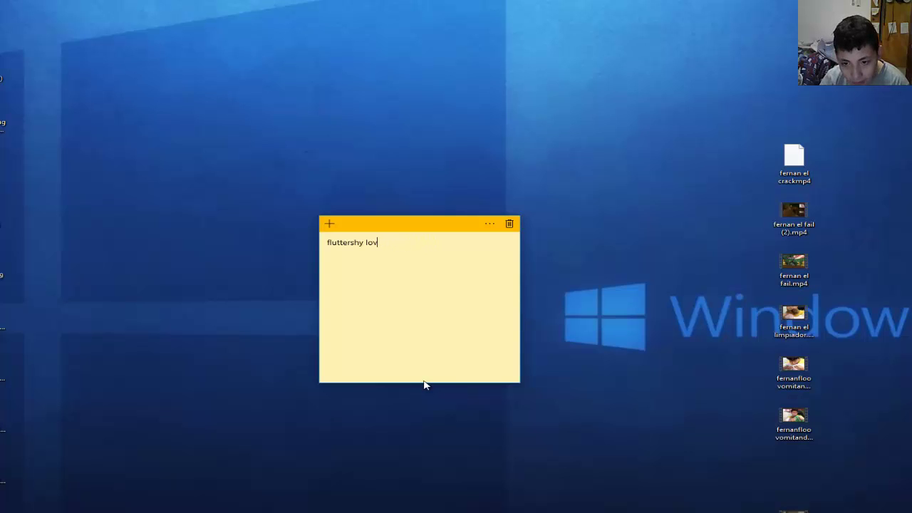
# Extend the message to read "fluttershy love juegas muy bien en pvz heores".
pyautogui.write('e juega')
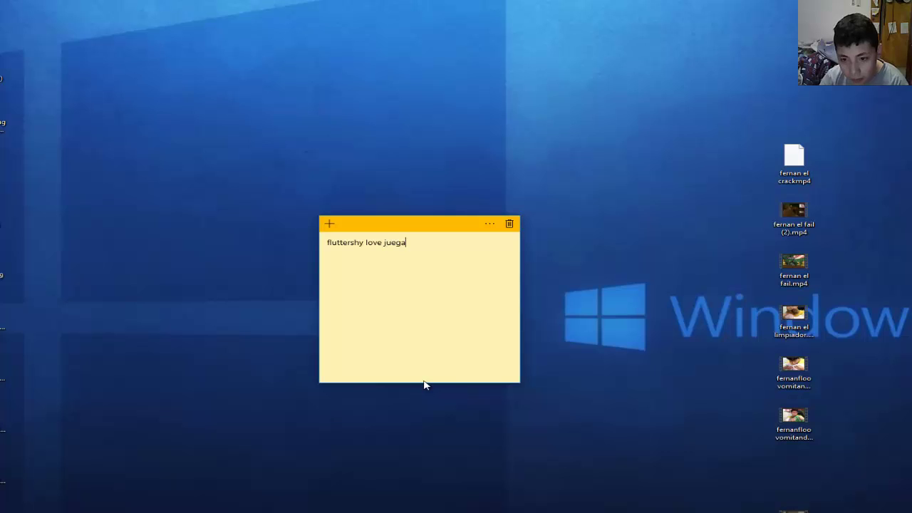
pyautogui.write('s muy bien ')
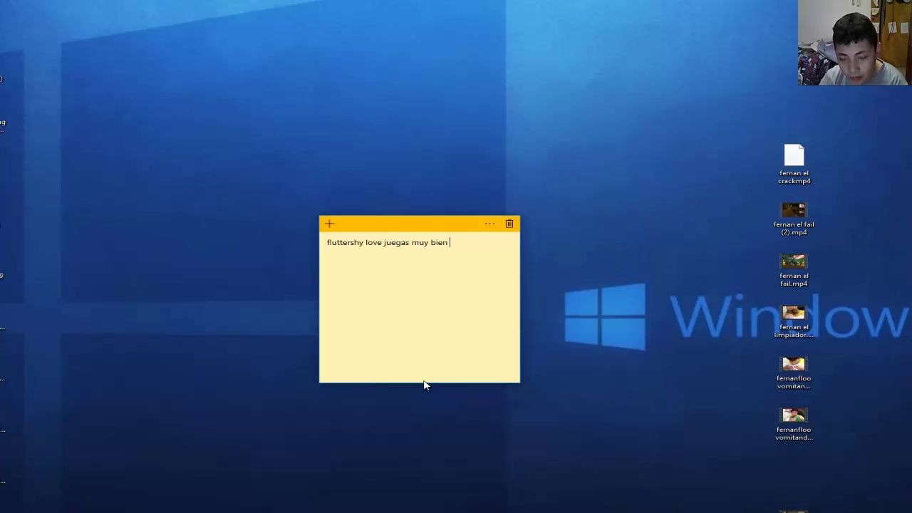
pyautogui.write('en pvz')
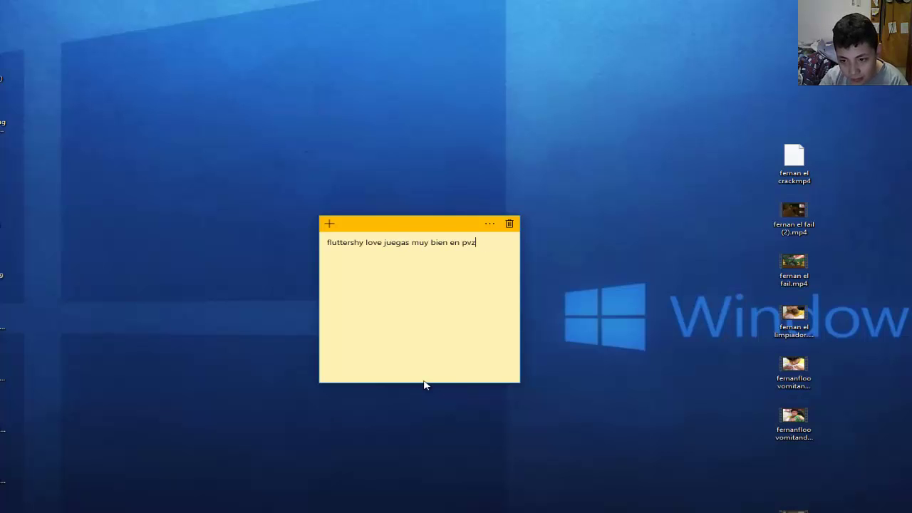
pyautogui.write(' heores')
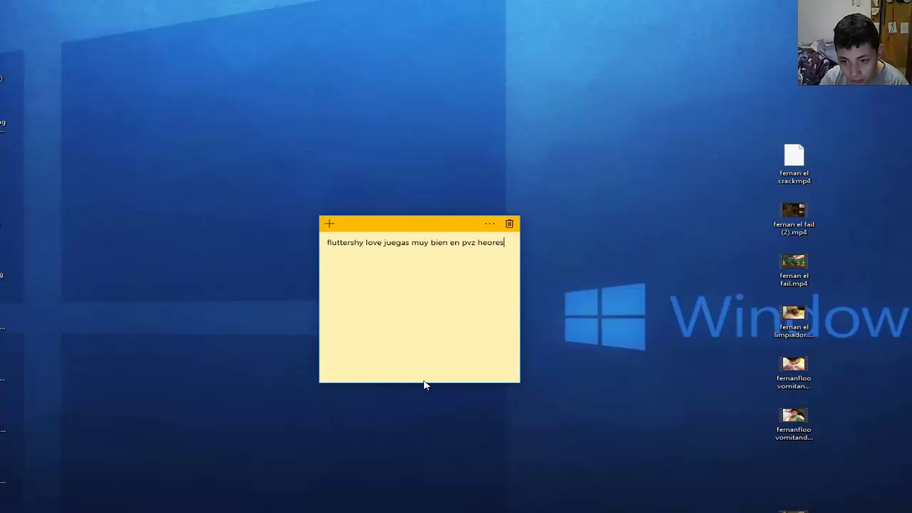
# Replace the text after "fluttershy love" with "tu eres".
pyautogui.press('BackSpace')
pyautogui.press('BackSpace')
pyautogui.press('BackSpace')
pyautogui.press('BackSpace')
pyautogui.press('BackSpace')
pyautogui.press('BackSpace')
pyautogui.press('BackSpace')
pyautogui.press('BackSpace')
pyautogui.press('BackSpace')
pyautogui.press('BackSpace')
pyautogui.press('BackSpace')
pyautogui.press('BackSpace')
pyautogui.press('BackSpace')
pyautogui.press('BackSpace')
pyautogui.press('BackSpace')
pyautogui.press('BackSpace')
pyautogui.press('BackSpace')
pyautogui.press('BackSpace')
pyautogui.press('BackSpace')
pyautogui.press('BackSpace')
pyautogui.write('tu vi')
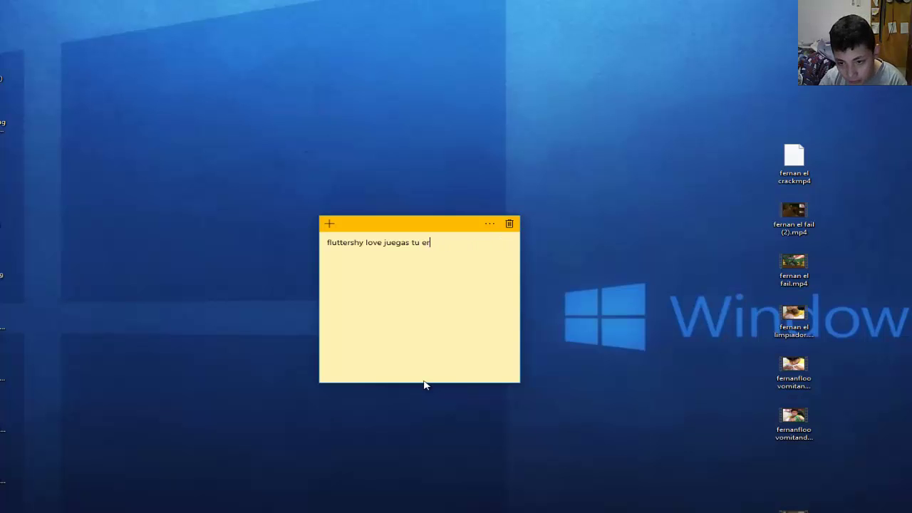
pyautogui.press('BackSpace')
pyautogui.press('BackSpace')
pyautogui.press('BackSpace')
pyautogui.press('BackSpace')
pyautogui.press('BackSpace')
pyautogui.press('BackSpace')
pyautogui.press('BackSpace')
pyautogui.press('BackSpace')
pyautogui.press('BackSpace')
pyautogui.press('BackSpace')
pyautogui.press('BackSpace')
pyautogui.write('u')
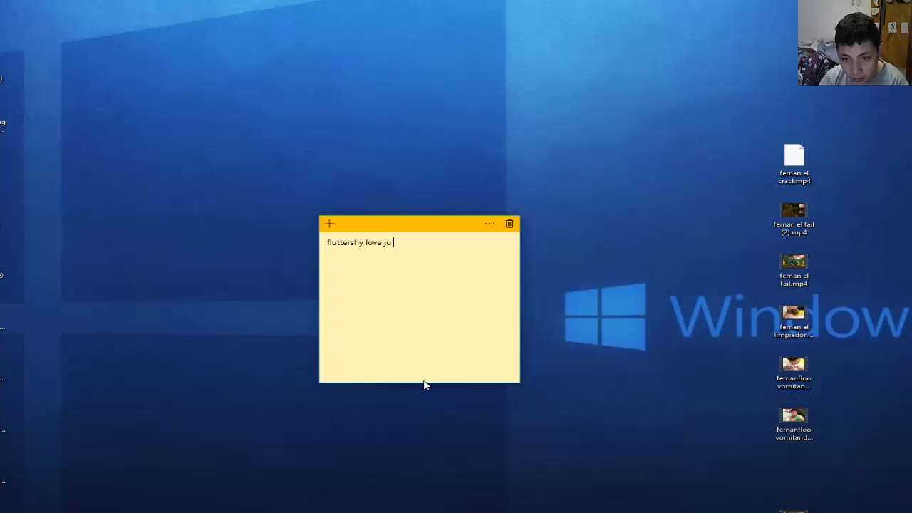
pyautogui.press('BackSpace')
pyautogui.press('BackSpace')
pyautogui.write('tu eres ')
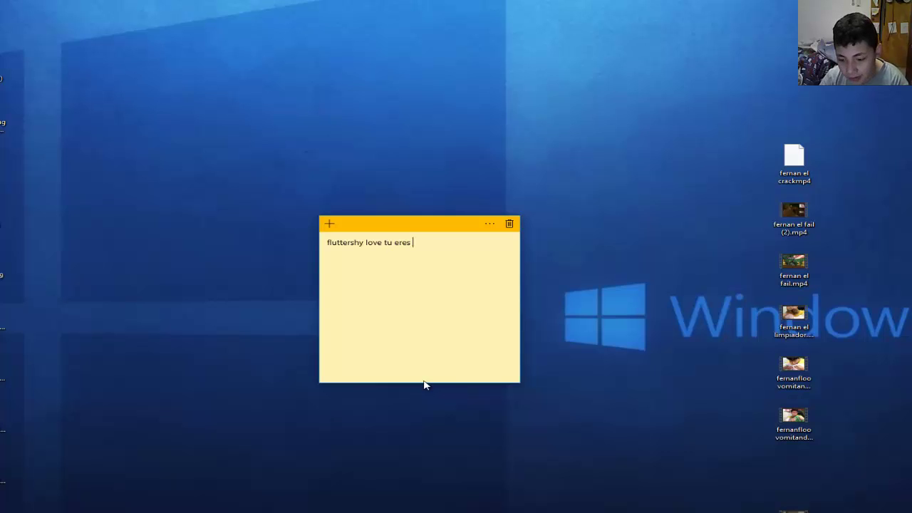
pyautogui.write('la mejor cj')
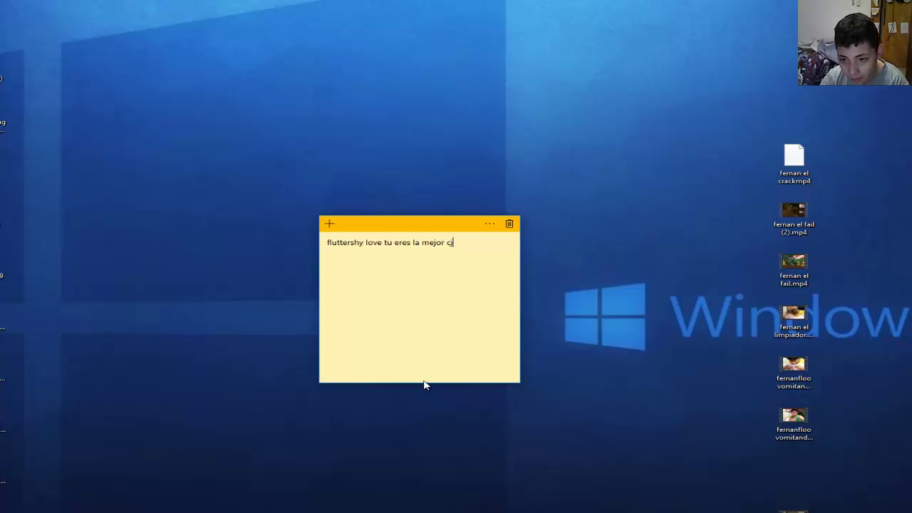
pyautogui.press('BackSpace')
pyautogui.write('k')
pyautogui.press('BackSpace')
pyautogui.press('BackSpace')
pyautogui.press('BackSpace')
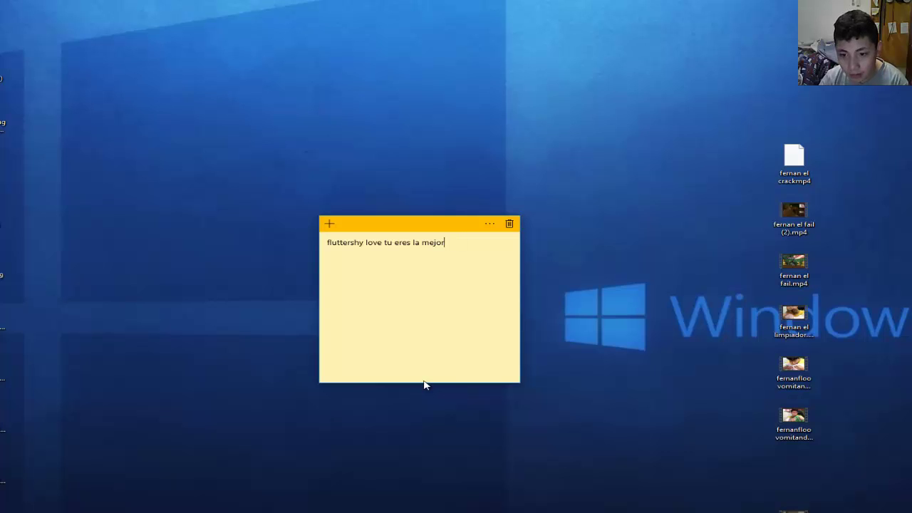
pyautogui.press('BackSpace')
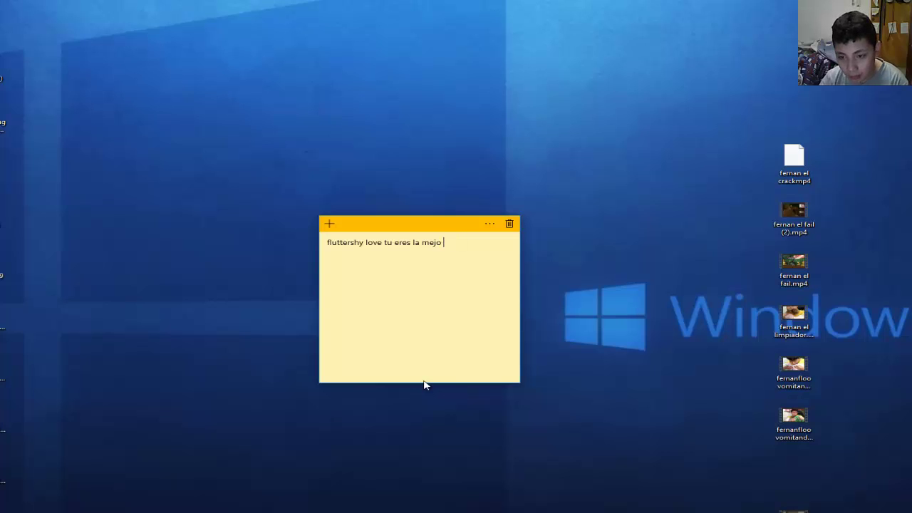
pyautogui.press('BackSpace')
pyautogui.press('BackSpace')
pyautogui.press('BackSpace')
pyautogui.press('BackSpace')
pyautogui.press('BackSpace')
pyautogui.press('BackSpace')
pyautogui.press('BackSpace')
# Finish the message after "tu eres" with "el mejor jugadora de pvz heores".
pyautogui.write('el c')
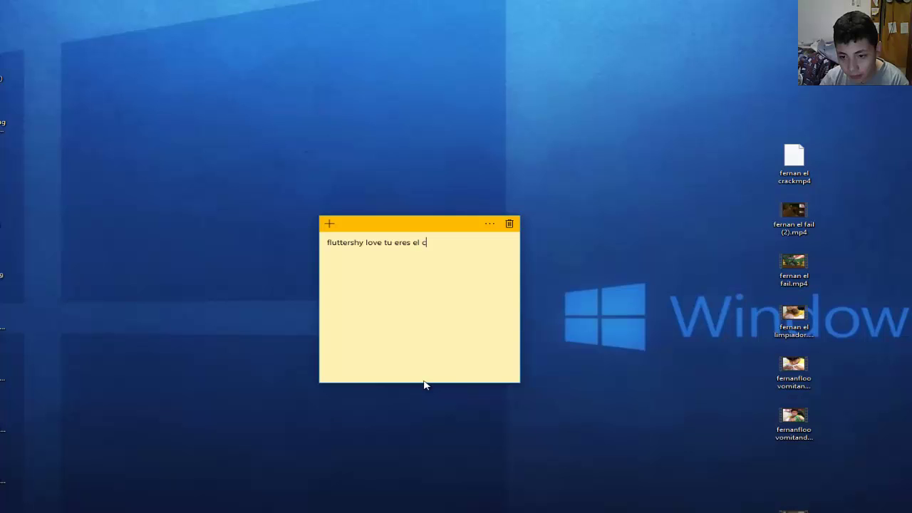
pyautogui.press('BackSpace')
pyautogui.write('mejro')
pyautogui.press('BackSpace')
pyautogui.press('BackSpace')
pyautogui.write('or ')
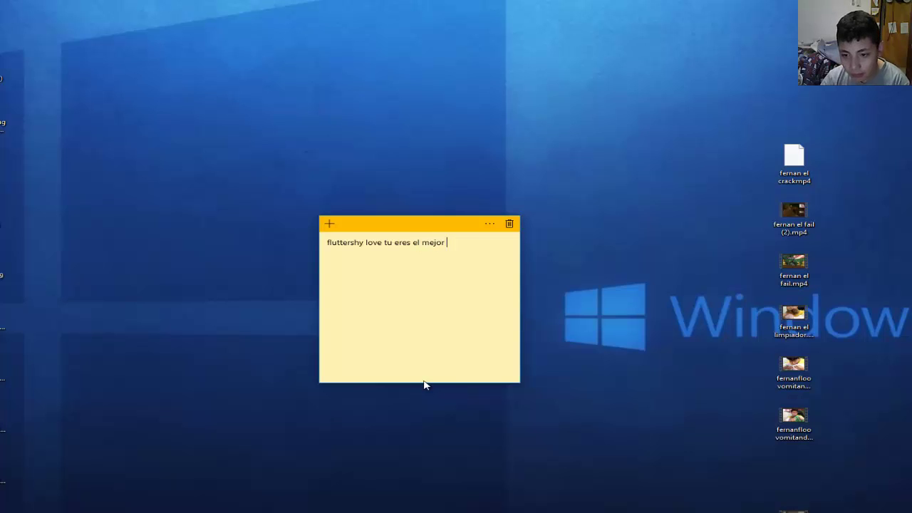
pyautogui.write('jugador ')
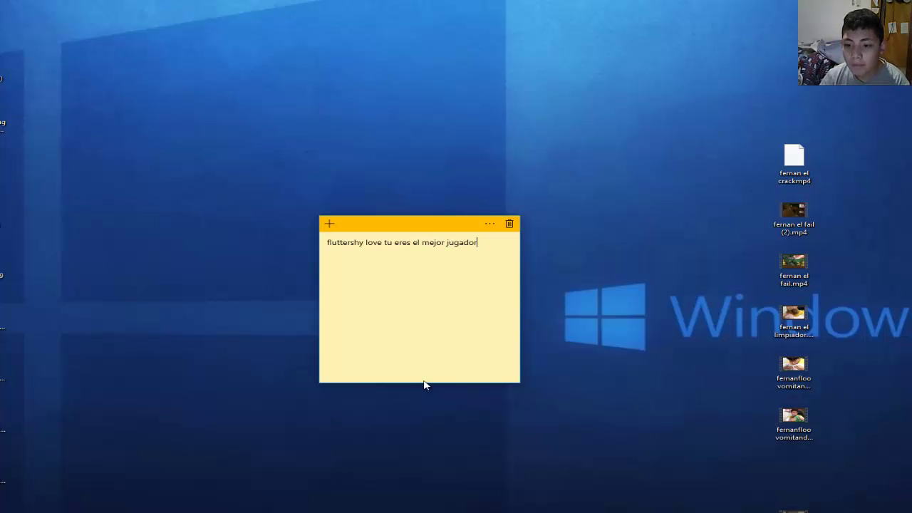
pyautogui.write('a de pvz ')
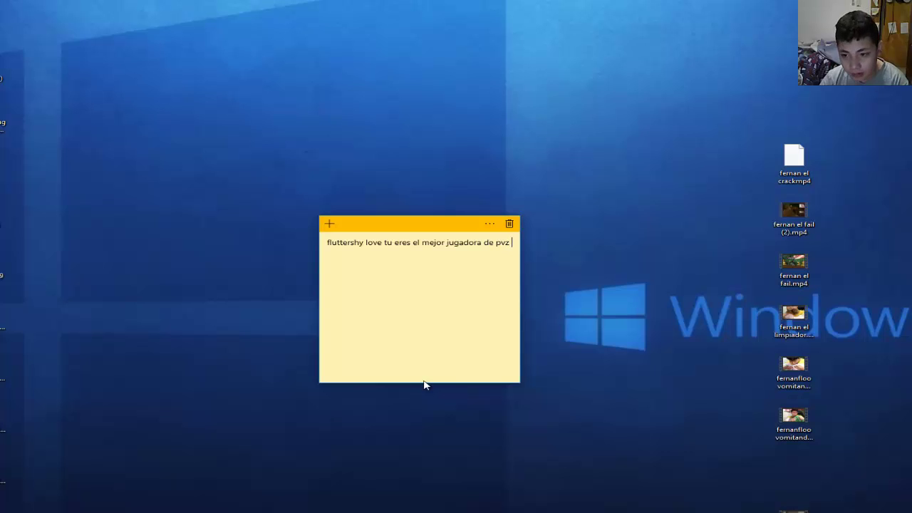
pyautogui.write('heores')
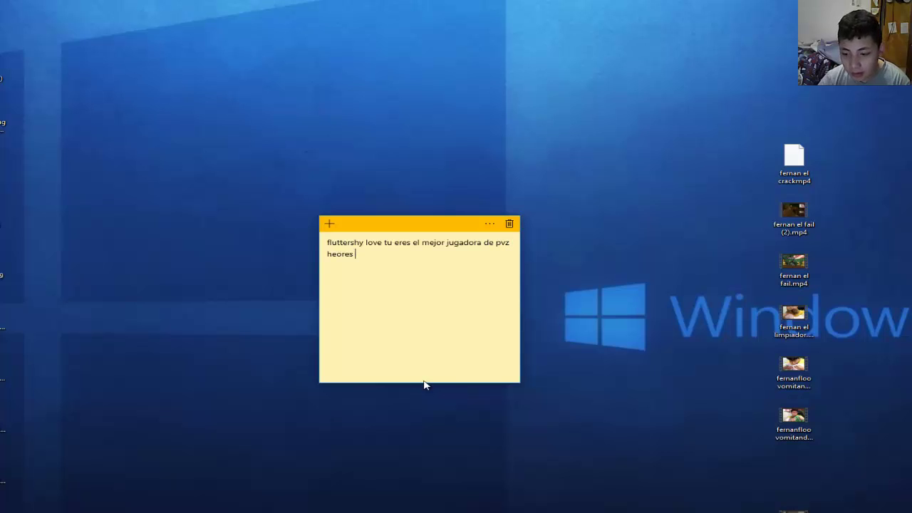
# Replace the text after "fluttershy love" with "te amamos por mi".
pyautogui.press('BackSpace')
pyautogui.press('BackSpace')
pyautogui.press('BackSpace')
pyautogui.press('BackSpace')
pyautogui.press('BackSpace')
pyautogui.press('BackSpace')
pyautogui.press('BackSpace')
pyautogui.press('BackSpace')
pyautogui.press('BackSpace')
pyautogui.press('BackSpace')
pyautogui.press('BackSpace')
pyautogui.press('BackSpace')
pyautogui.press('BackSpace')
pyautogui.press('BackSpace')
pyautogui.press('BackSpace')
pyautogui.press('BackSpace')
pyautogui.press('BackSpace')
pyautogui.press('BackSpace')
pyautogui.press('BackSpace')
pyautogui.press('BackSpace')
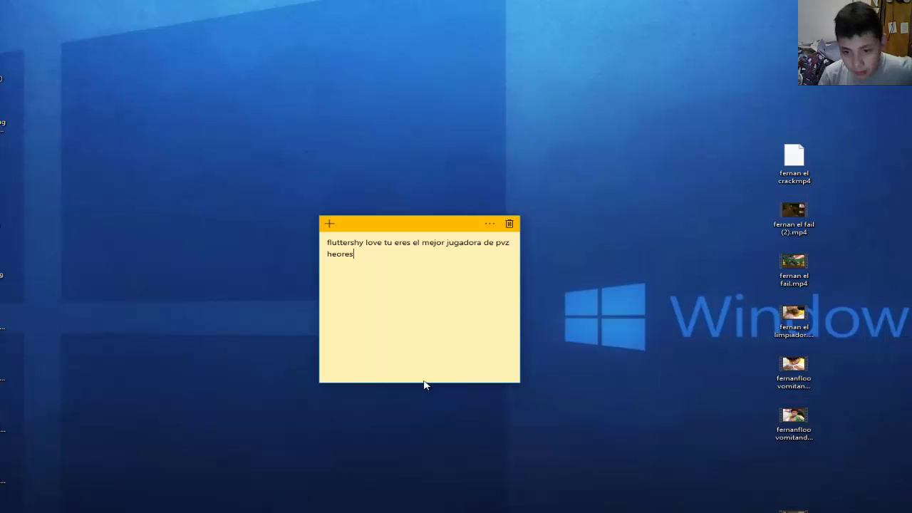
pyautogui.press('BackSpace')
pyautogui.press('BackSpace')
pyautogui.press('BackSpace')
pyautogui.press('BackSpace')
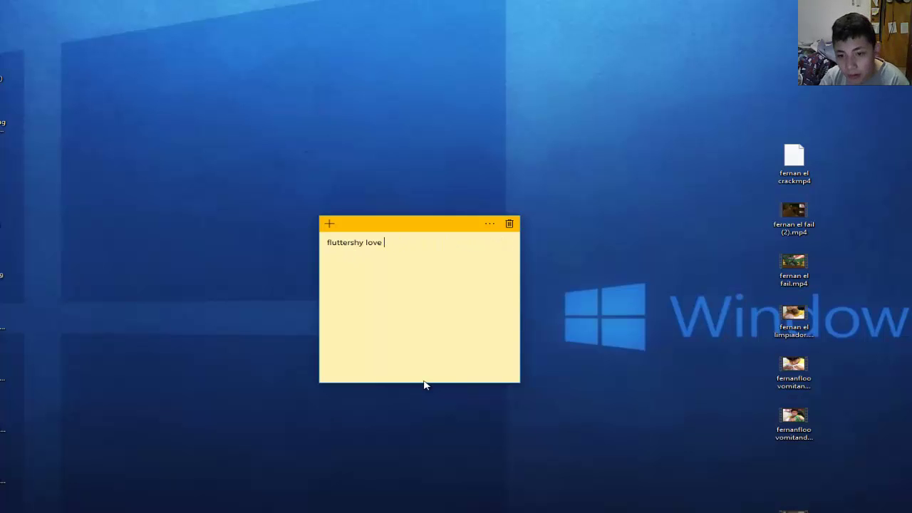
pyautogui.write('te am')
pyautogui.press('BackSpace')
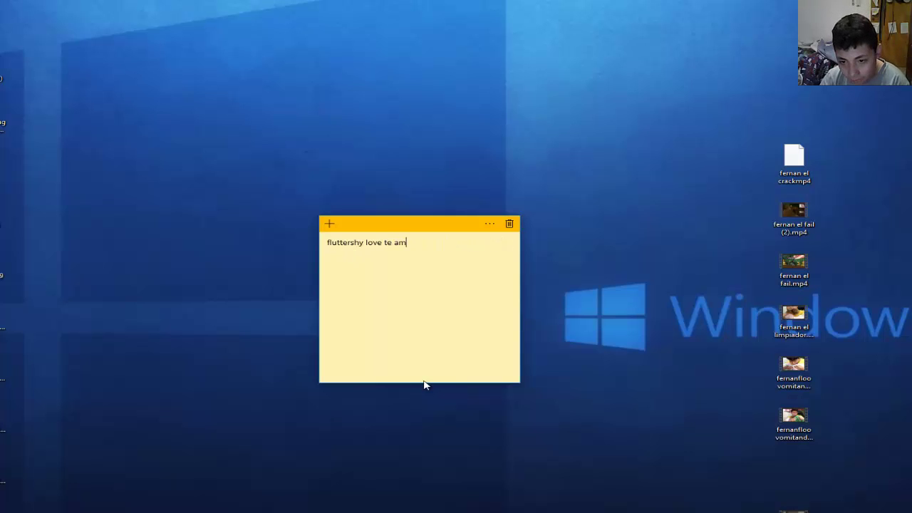
pyautogui.write('o')
pyautogui.press('BackSpace')
pyautogui.press('BackSpace')
pyautogui.write('mamo')
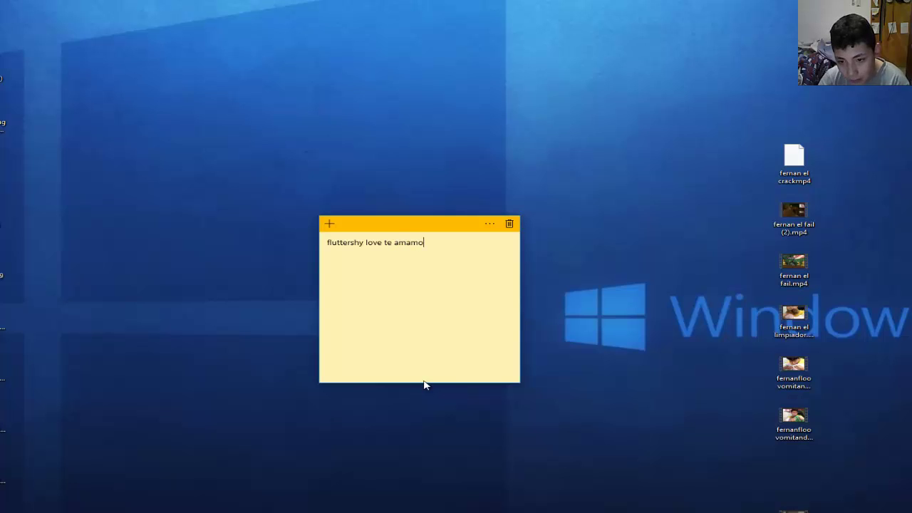
pyautogui.write('s ')
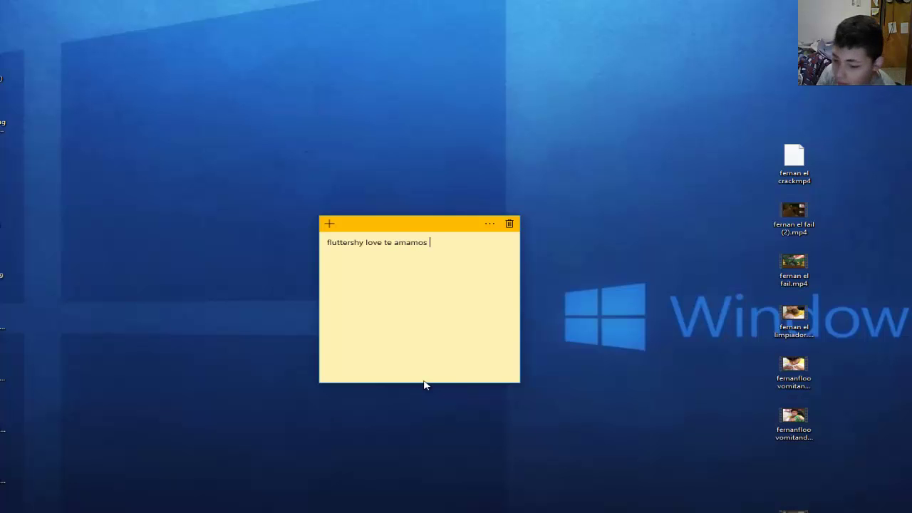
pyautogui.write('por mi')
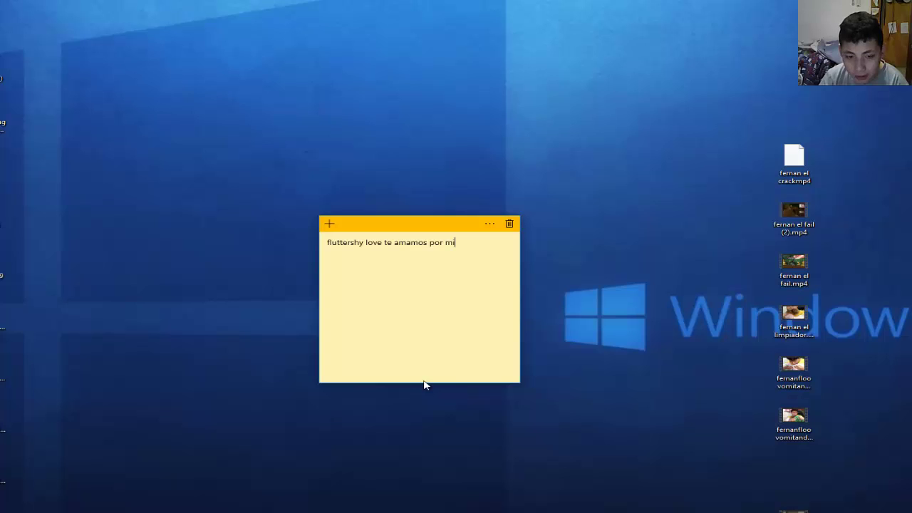
# Replace the words after "fluttershy love te" with "felicitamos por ti".
pyautogui.press('BackSpace')
pyautogui.press('BackSpace')
pyautogui.press('BackSpace')
pyautogui.press('BackSpace')
pyautogui.press('BackSpace')
pyautogui.press('BackSpace')
pyautogui.press('BackSpace')
pyautogui.press('BackSpace')
pyautogui.press('BackSpace')
pyautogui.press('BackSpace')
pyautogui.press('BackSpace')
pyautogui.press('BackSpace')
pyautogui.press('BackSpace')
pyautogui.write('felici')
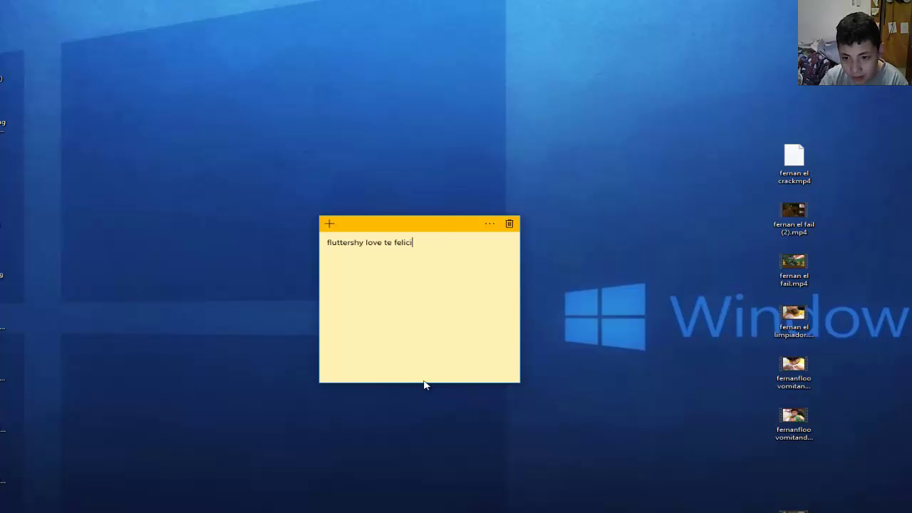
pyautogui.write('tamos por ')
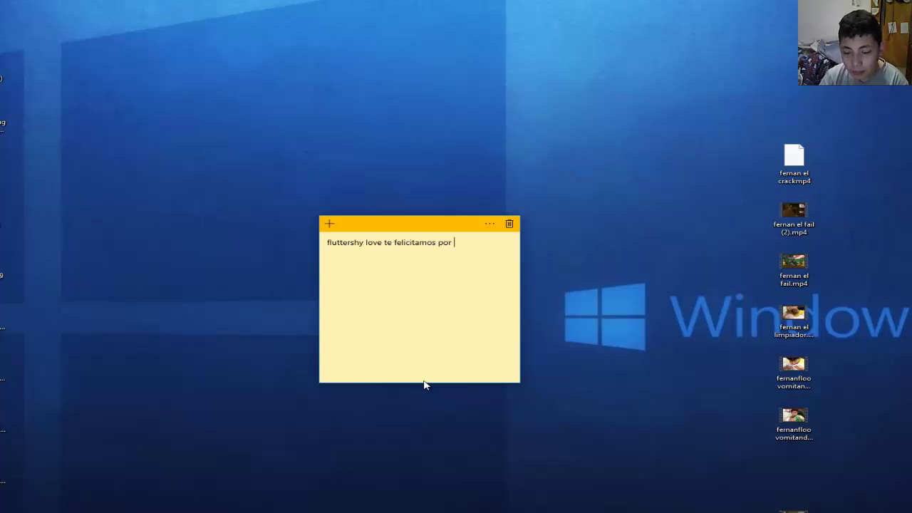
pyautogui.write('t')
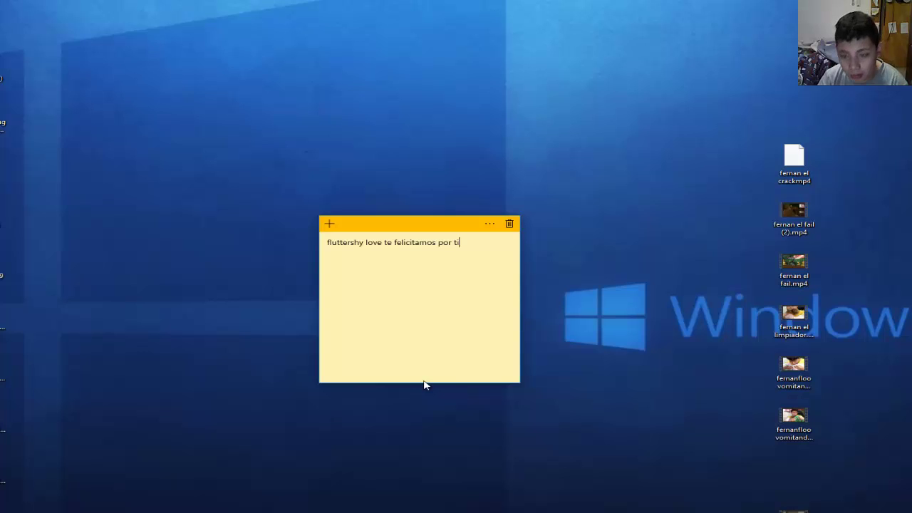
pyautogui.write('i')
# Erase the whole message and delete the empty sticky note from the desktop.
pyautogui.press('BackSpace')
pyautogui.press('BackSpace')
pyautogui.press('BackSpace')
pyautogui.press('BackSpace')
pyautogui.press('BackSpace')
pyautogui.press('BackSpace')
pyautogui.press('BackSpace')
pyautogui.press('BackSpace')
pyautogui.press('BackSpace')
pyautogui.press('BackSpace')
pyautogui.press('BackSpace')
pyautogui.press('BackSpace')
pyautogui.press('BackSpace')
pyautogui.press('BackSpace')
pyautogui.press('BackSpace')
pyautogui.press('BackSpace')
pyautogui.press('BackSpace')
pyautogui.press('BackSpace')
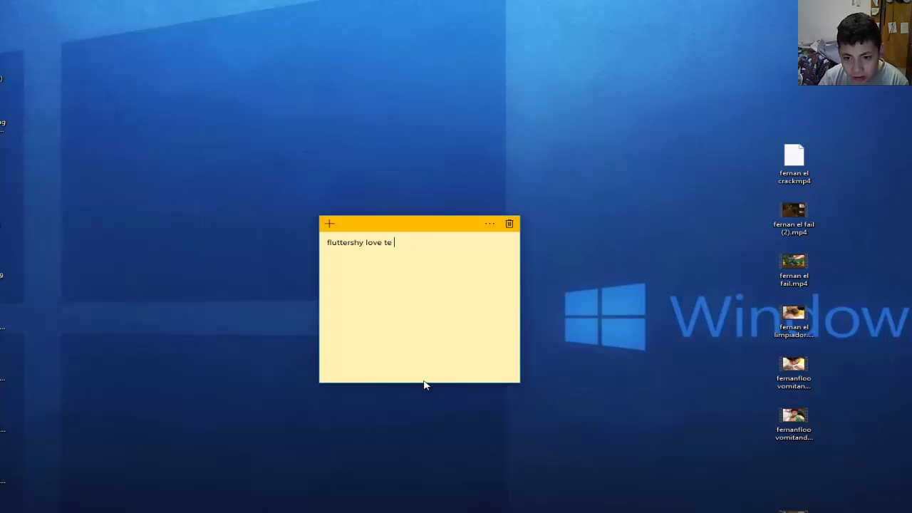
pyautogui.press('BackSpace')
pyautogui.press('BackSpace')
pyautogui.press('BackSpace')
pyautogui.press('BackSpace')
pyautogui.press('BackSpace')
pyautogui.press('BackSpace')
pyautogui.press('BackSpace')
pyautogui.press('BackSpace')
pyautogui.press('BackSpace')
pyautogui.press('BackSpace')
pyautogui.press('BackSpace')
pyautogui.press('BackSpace')
pyautogui.press('BackSpace')
pyautogui.press('BackSpace')
pyautogui.press('BackSpace')
pyautogui.press('BackSpace')
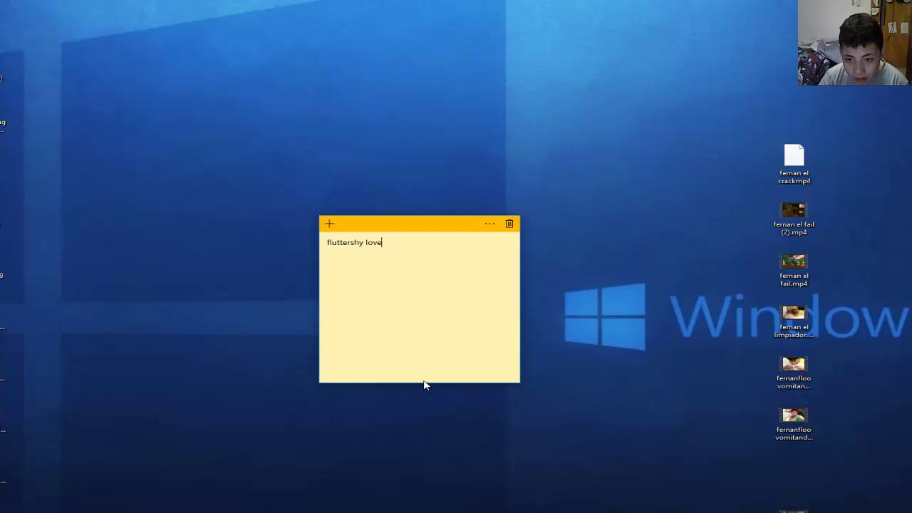
pyautogui.press('BackSpace')
pyautogui.press('BackSpace')
pyautogui.press('BackSpace')
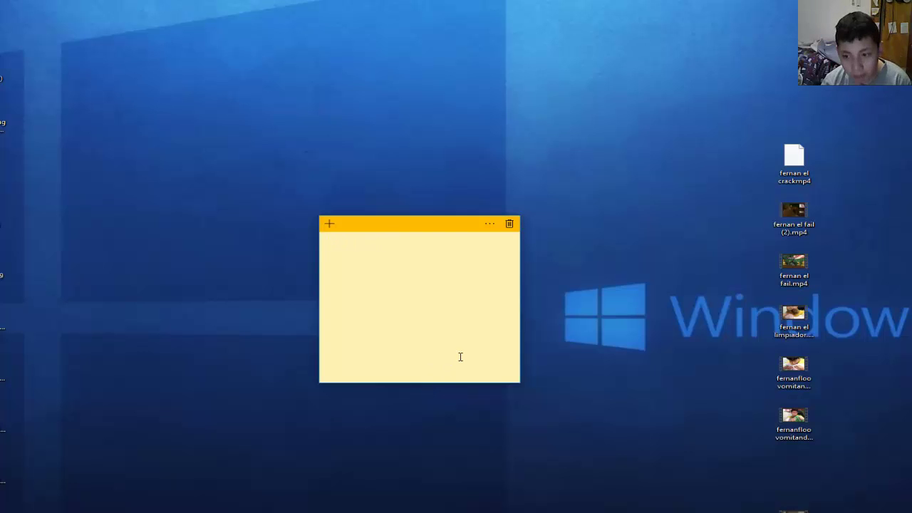
pyautogui.click(509, 223)
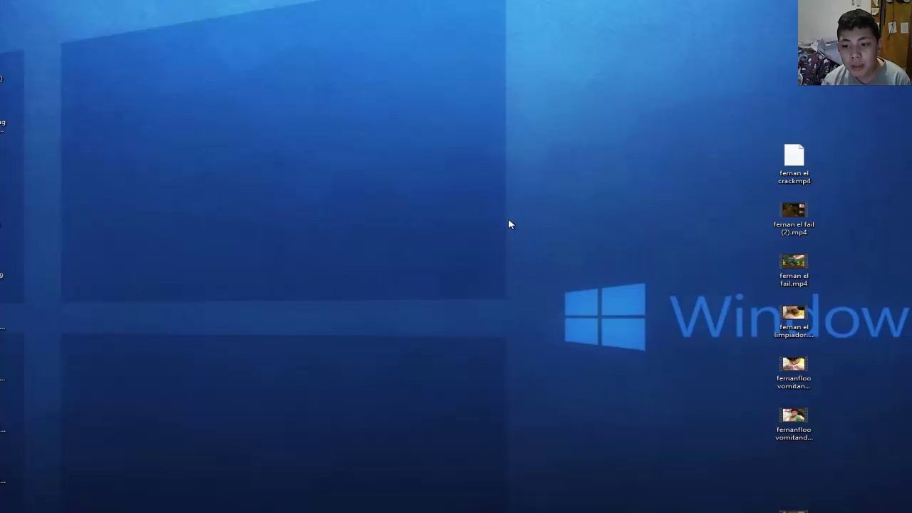